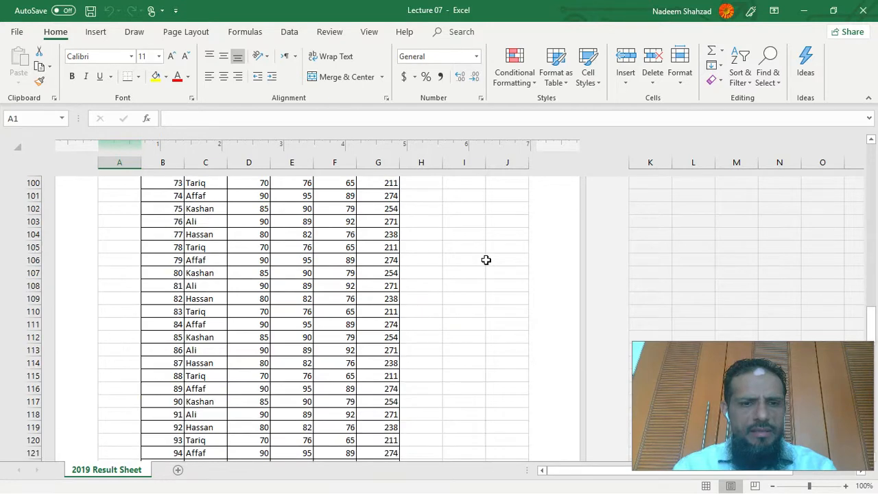
scroll(486, 260, "down", 14)
scroll(485, 259, "up", 20)
scroll(485, 260, "up", 20)
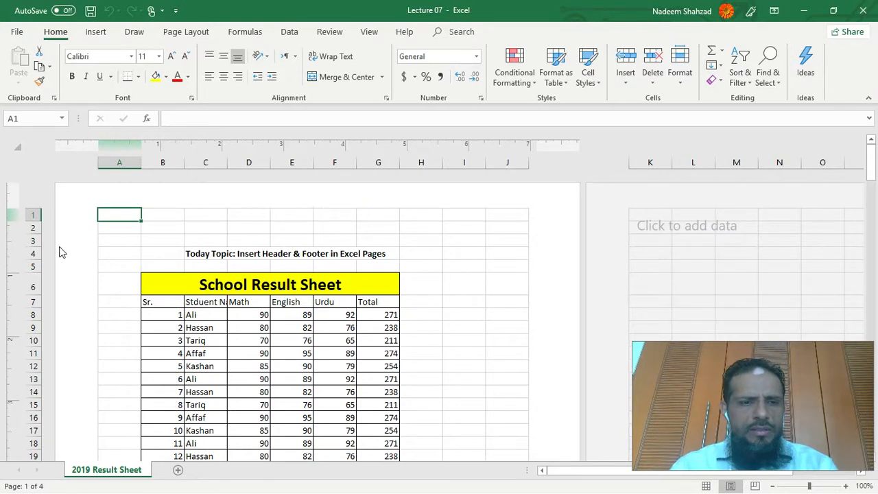
left_click(456, 34)
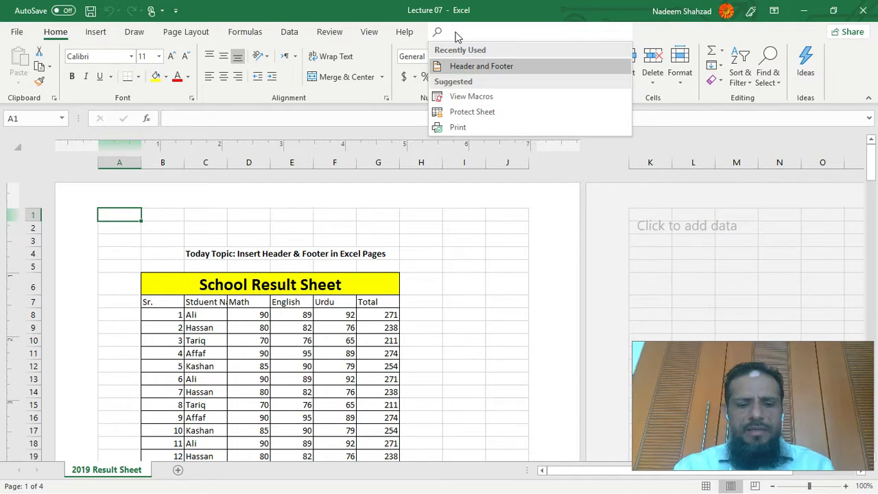
left_click(481, 66)
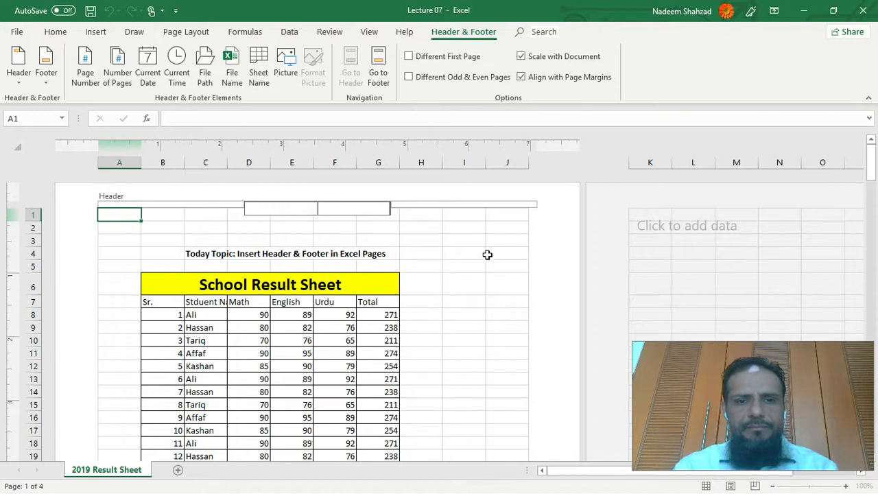
left_click(457, 254)
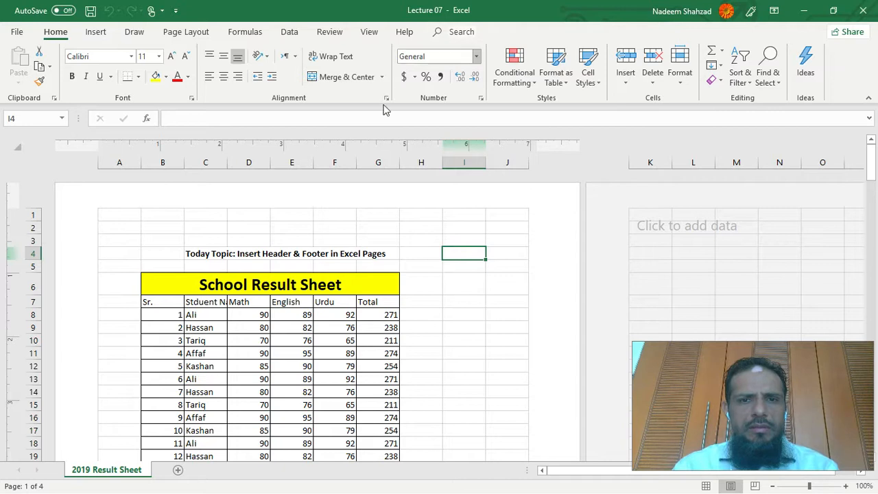
- Open the left section of the first page's header for editing and enlarge the top margin to make the header area taller
left_click(213, 213)
left_click(175, 212)
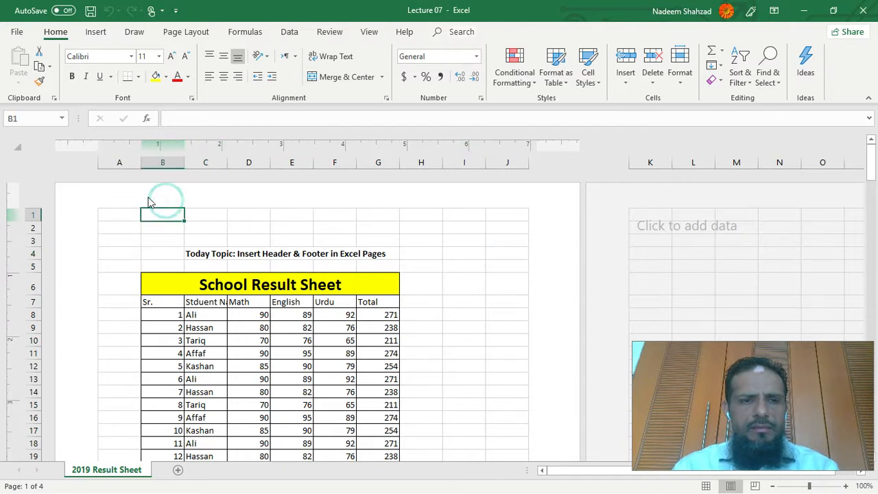
left_click(143, 205)
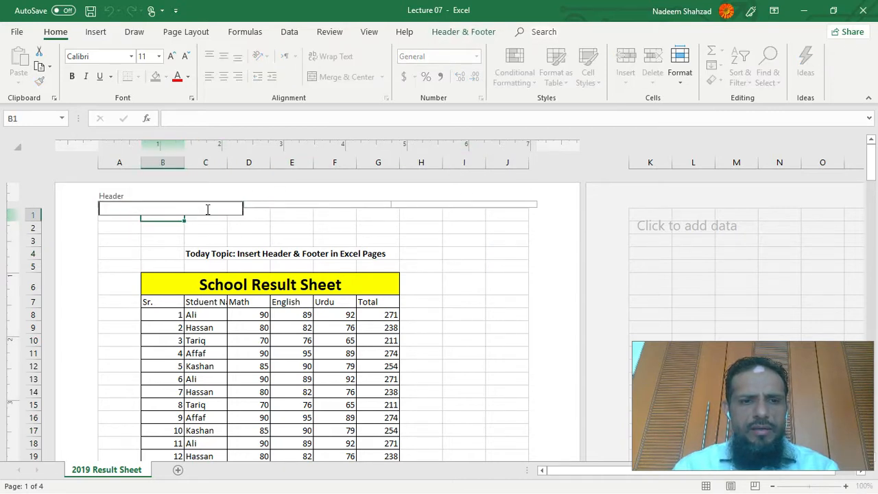
left_click(461, 33)
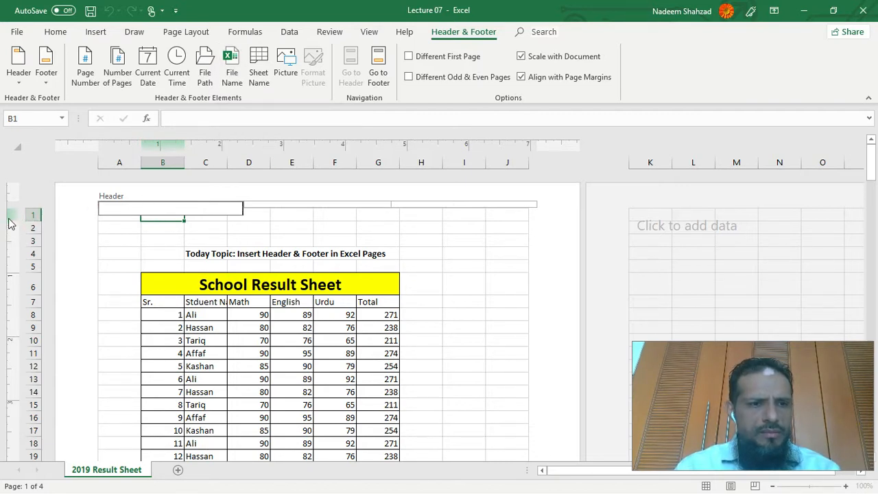
left_click_drag(10, 209, 8, 244)
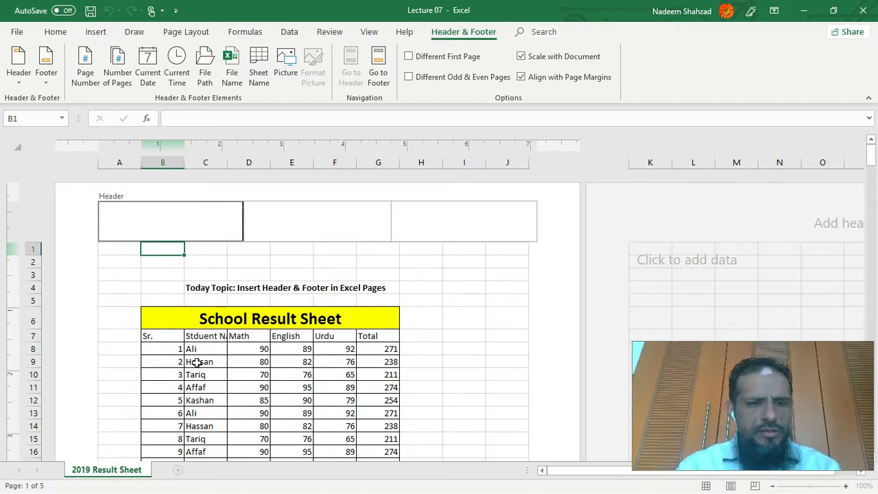
- Insert the page number code into the left header section and check the numbering across the sheet's pages
left_click(85, 72)
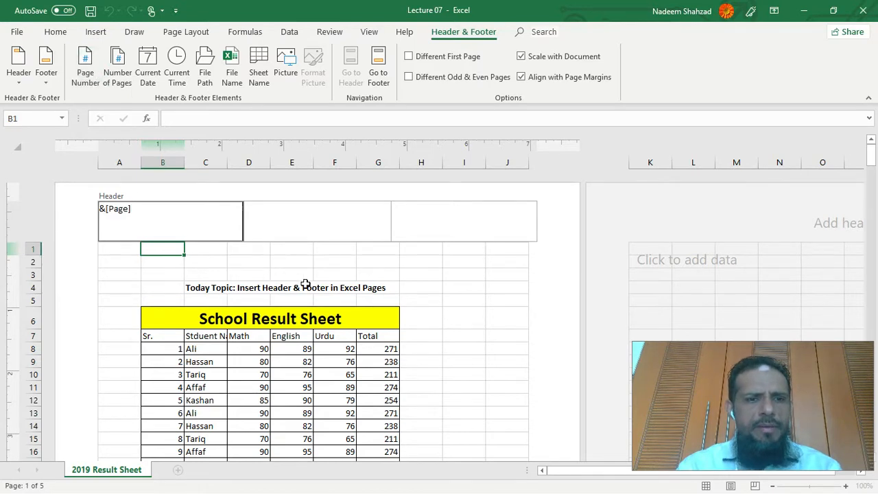
left_click(430, 259)
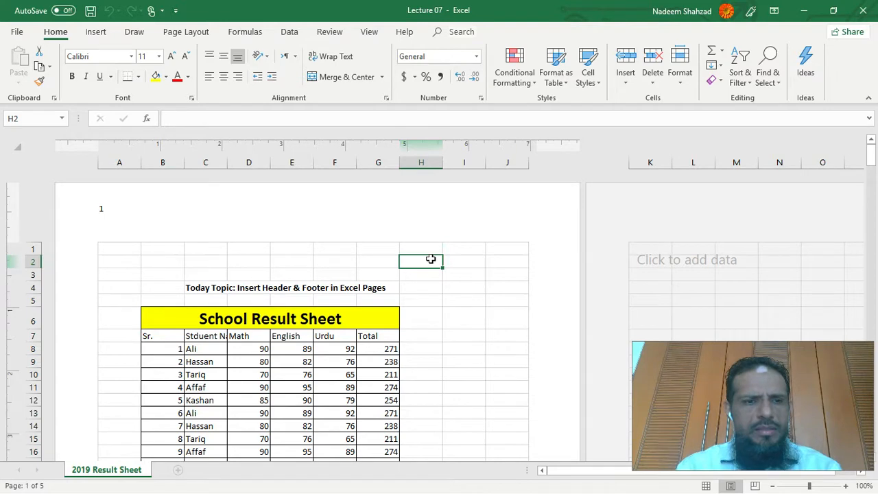
scroll(430, 259, "down", 20)
scroll(429, 259, "down", 20)
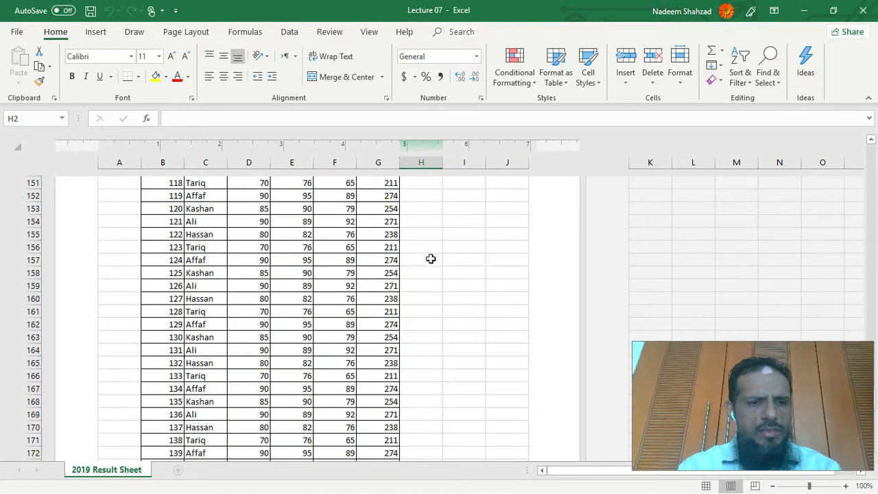
scroll(429, 259, "down", 10)
scroll(429, 260, "down", 5)
scroll(430, 259, "up", 20)
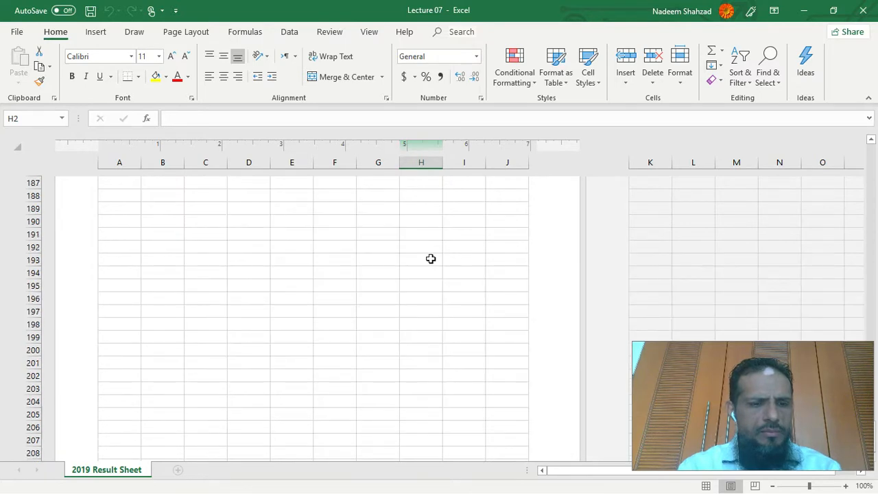
scroll(430, 258, "up", 20)
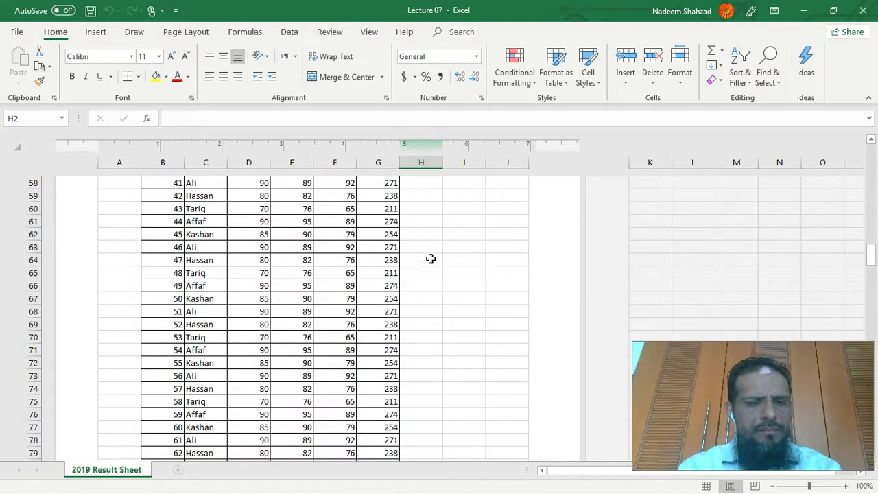
scroll(430, 259, "up", 3)
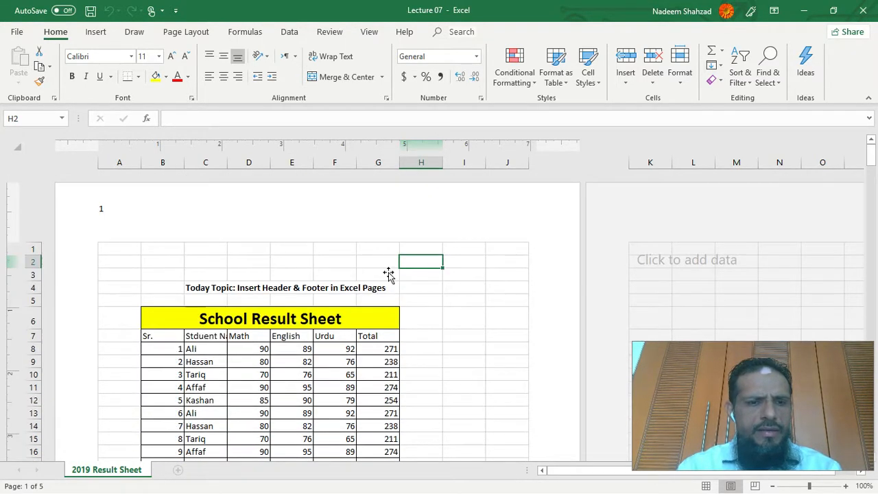
- Add the text "Page : " before the page number code in the left header section and check it on the other pages
left_click(149, 218)
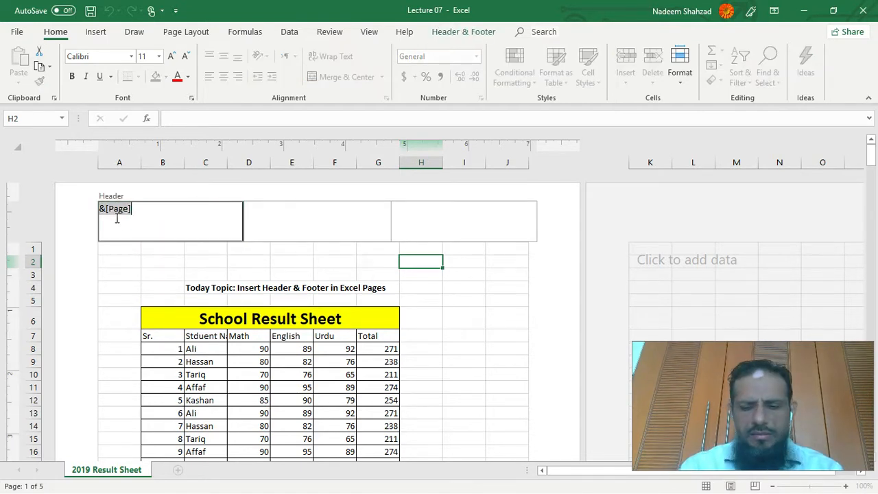
left_click(117, 218)
type("Page :")
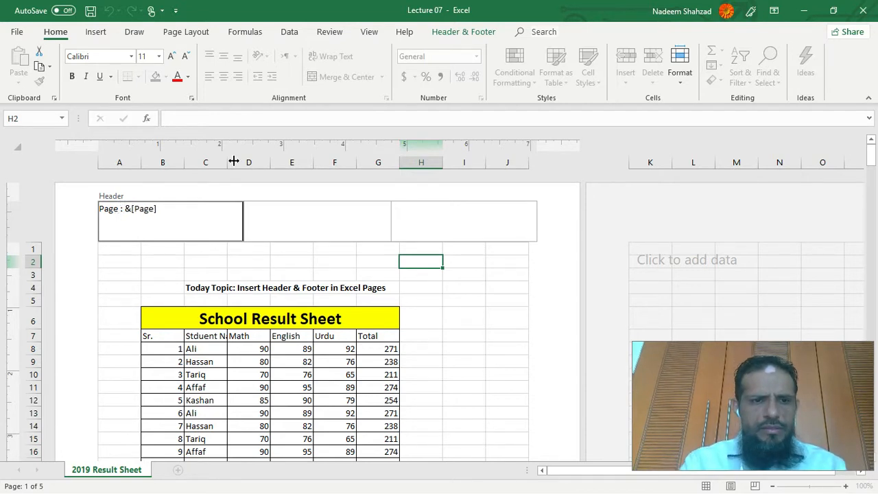
left_click(461, 290)
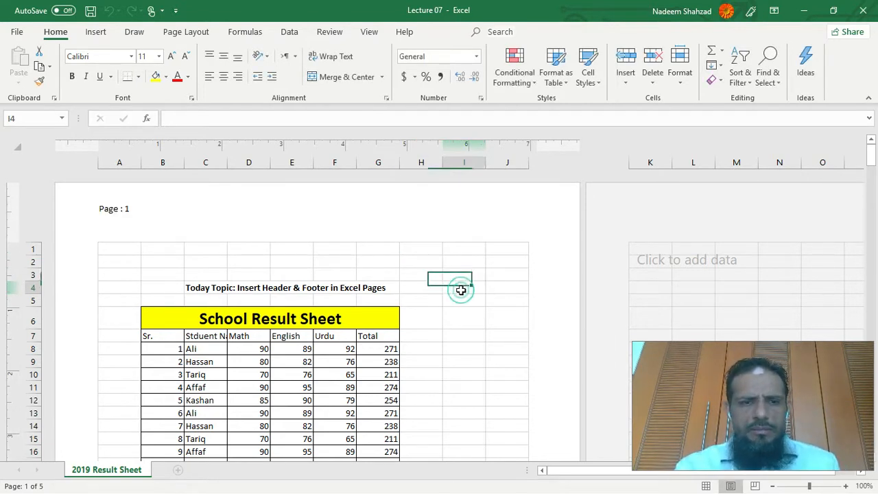
scroll(461, 291, "down", 15)
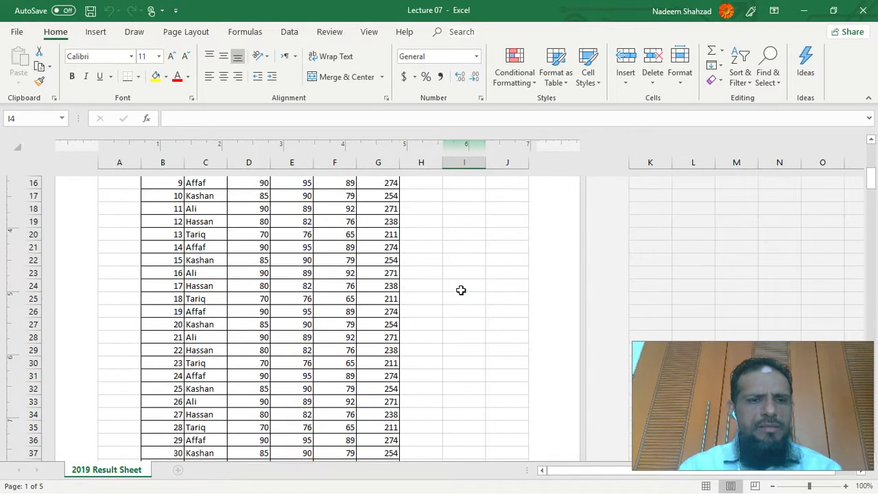
scroll(460, 290, "down", 20)
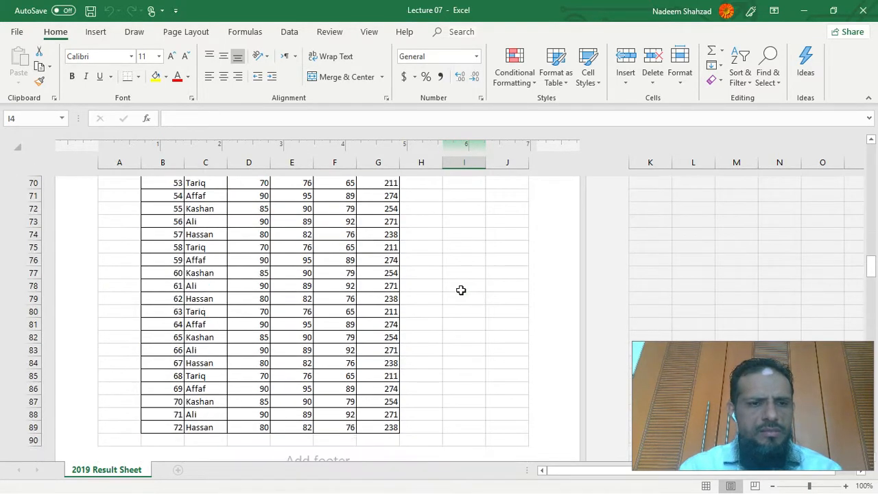
scroll(461, 290, "down", 6)
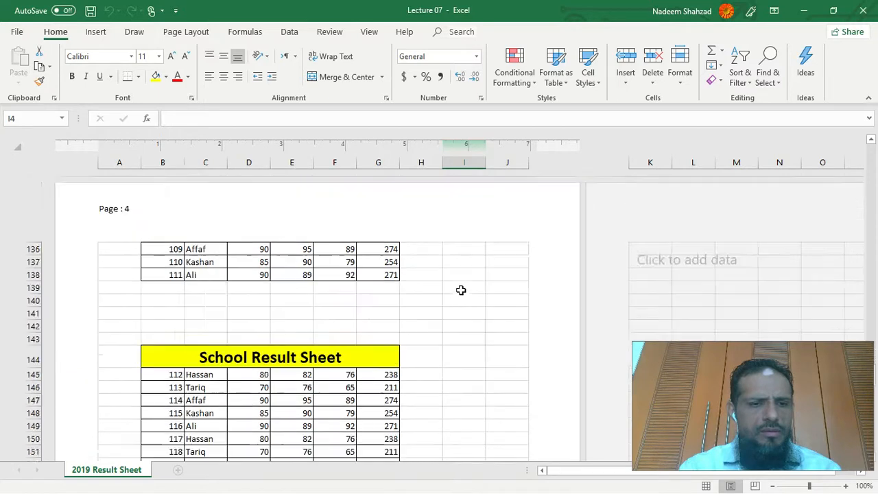
scroll(461, 290, "up", 15)
scroll(461, 290, "up", 20)
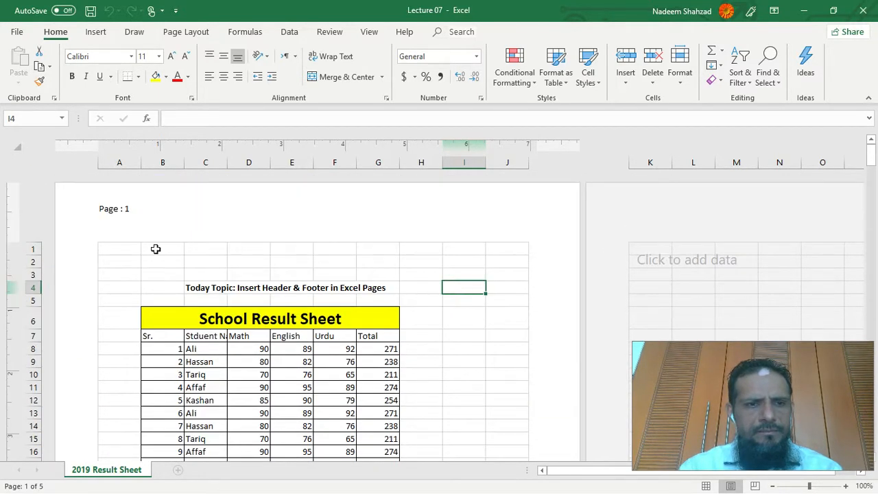
- Append " Of " and the number-of-pages code after the page number in the left header section, and check the following pages
left_click(153, 224)
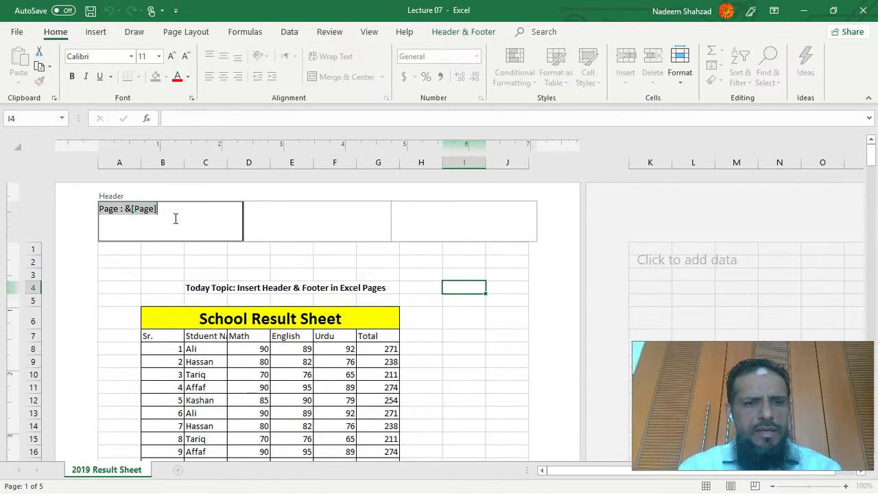
left_click(447, 33)
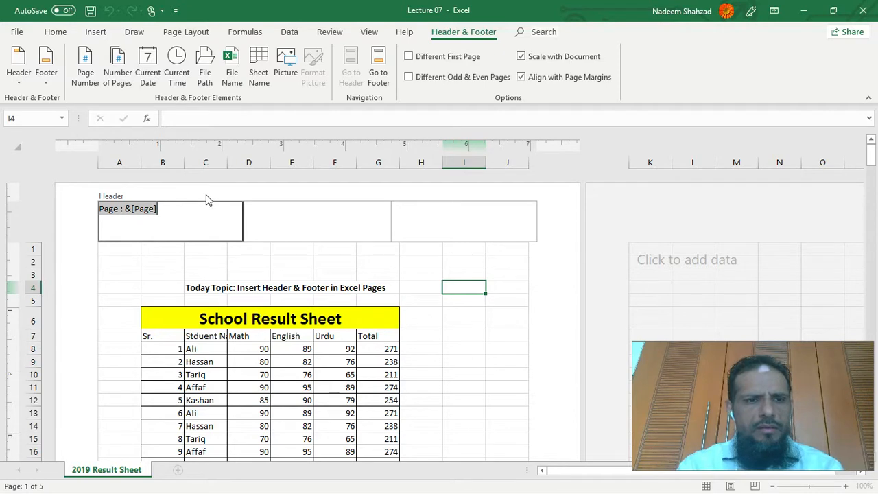
left_click(166, 208)
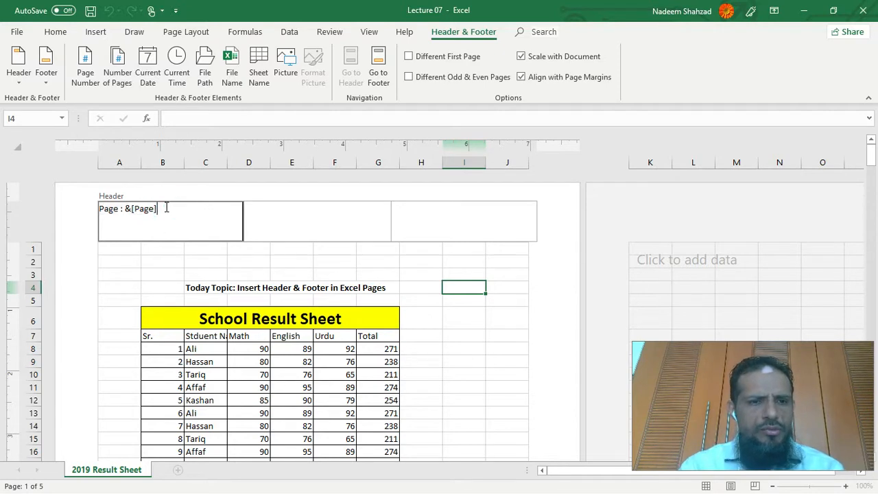
type("Of")
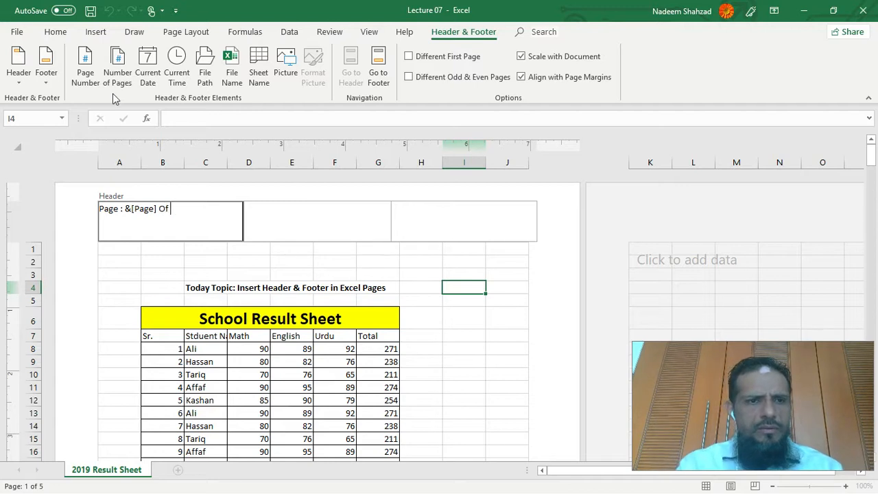
left_click(117, 72)
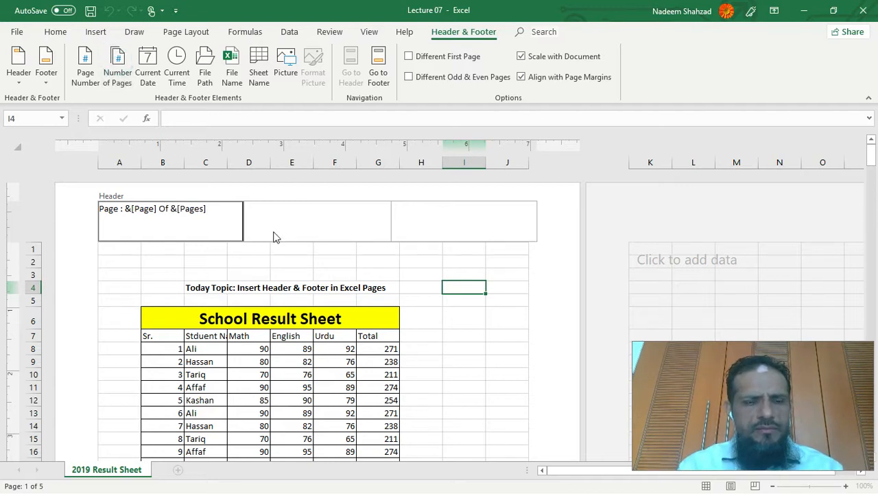
left_click(503, 325)
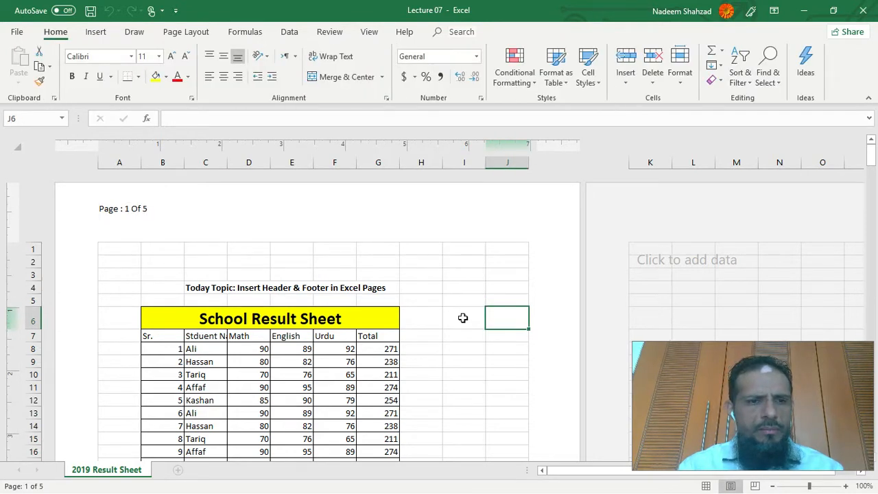
scroll(462, 317, "down", 15)
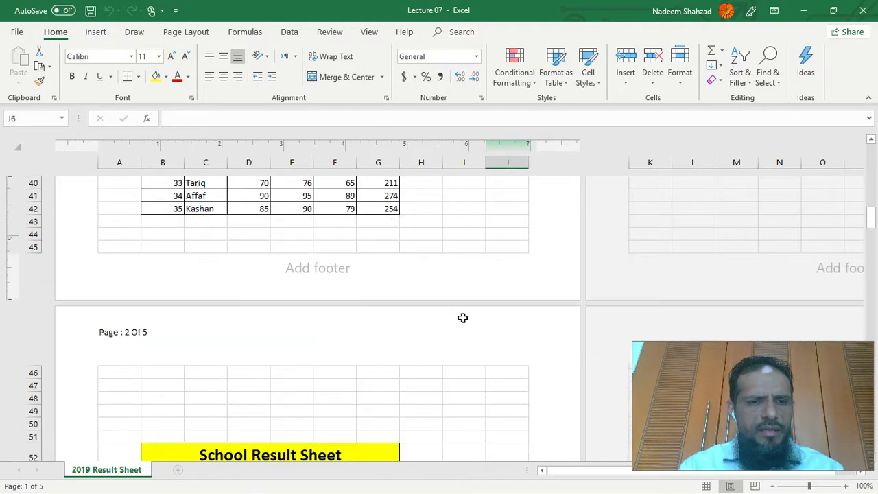
scroll(463, 317, "down", 20)
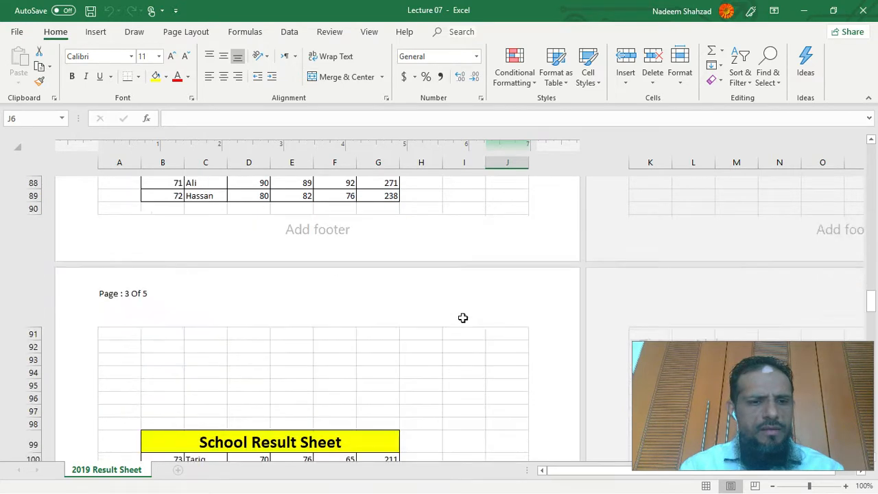
scroll(463, 318, "up", 20)
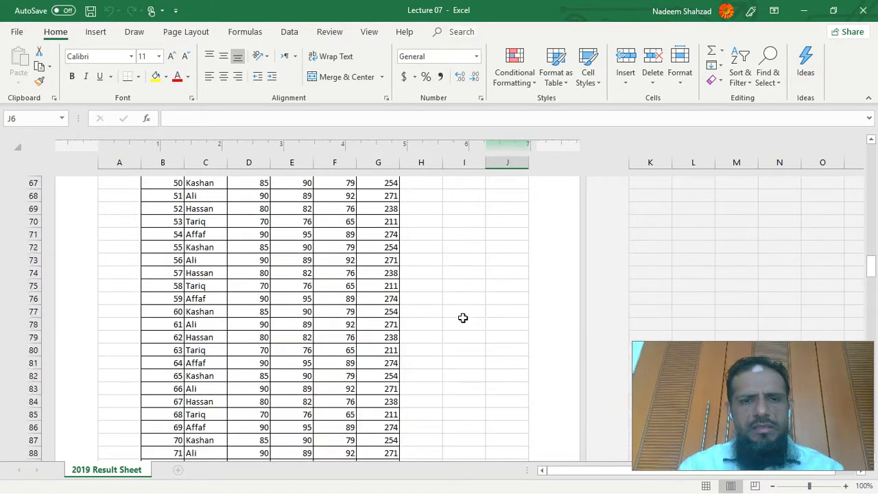
scroll(463, 317, "up", 13)
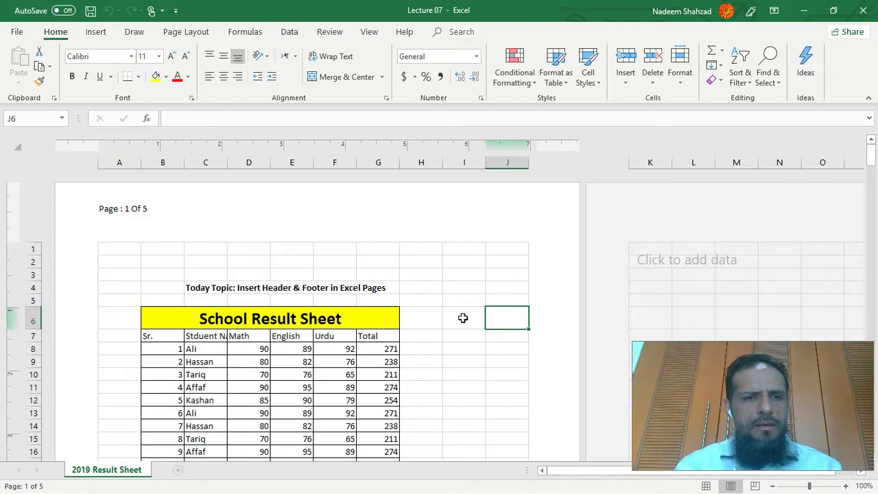
- Add a second line to the left header section with the label "Date: " followed by the current date code
left_click(170, 220)
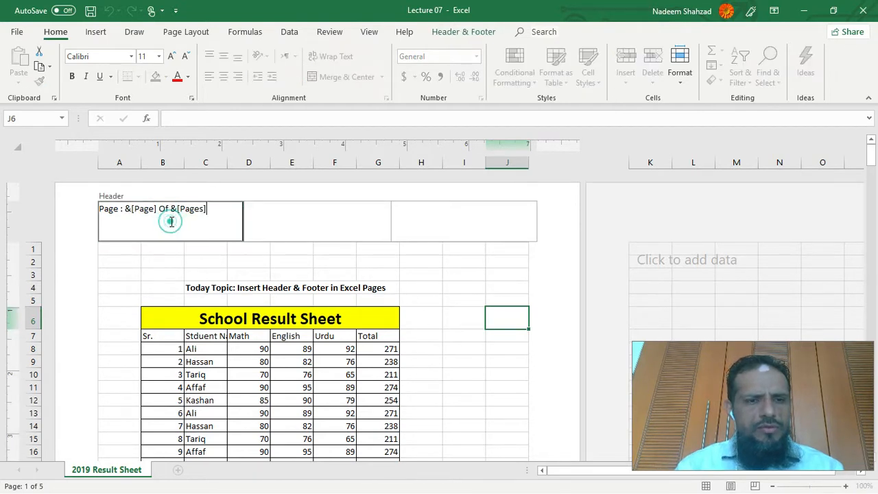
left_click(464, 32)
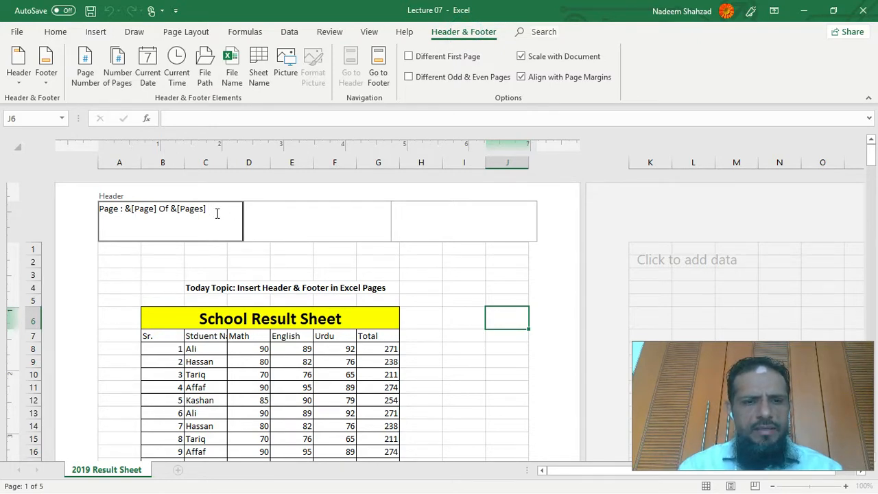
type("Date:")
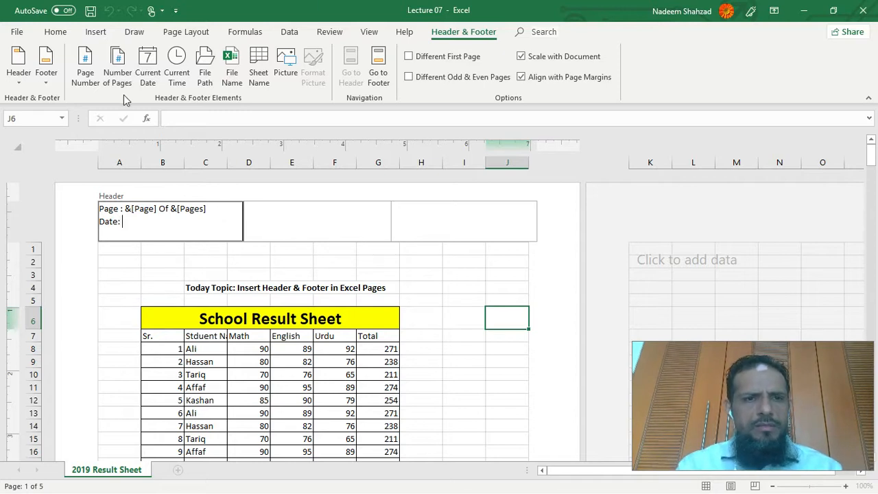
left_click(157, 67)
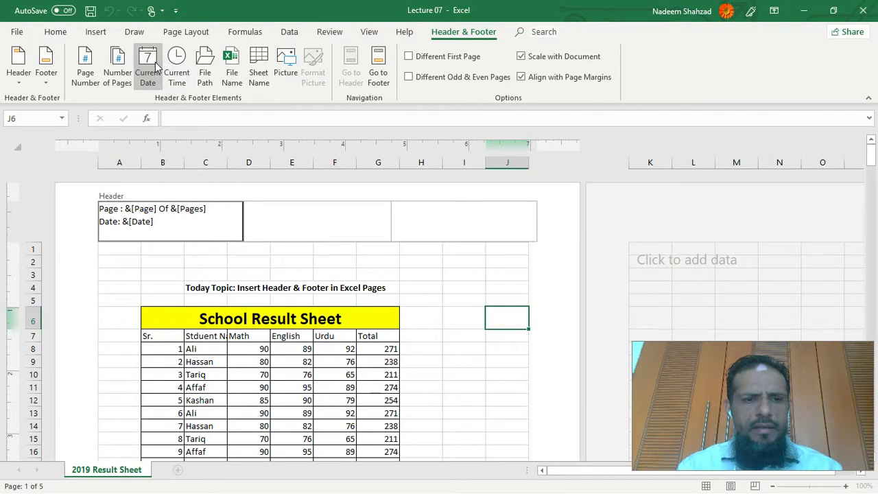
- Append " & Time: " and the current time code after the date in the left header section
type("& Time")
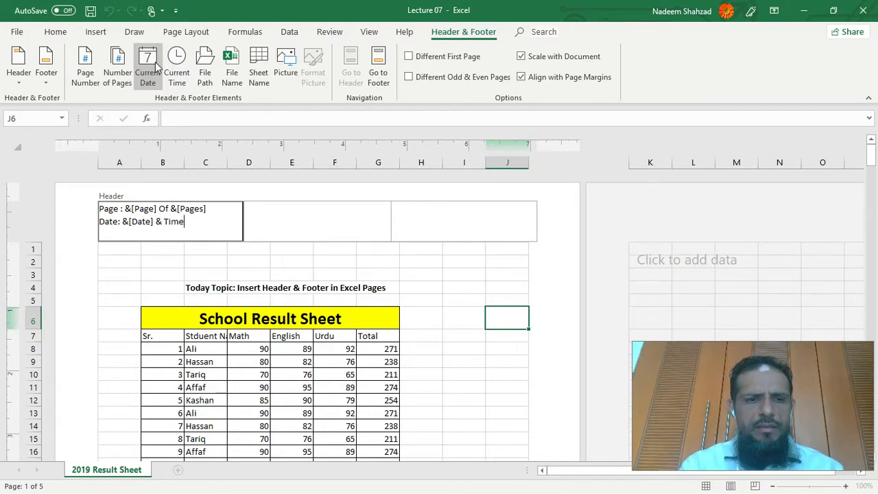
type(":")
left_click(177, 65)
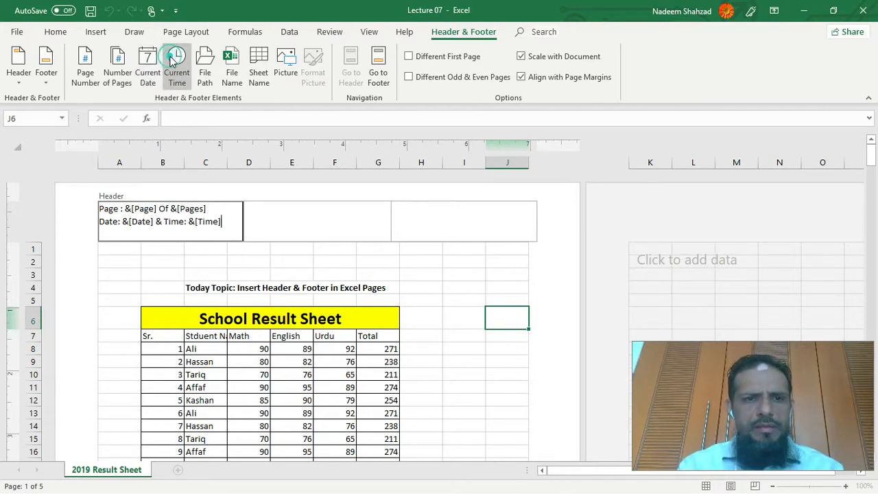
left_click(545, 274)
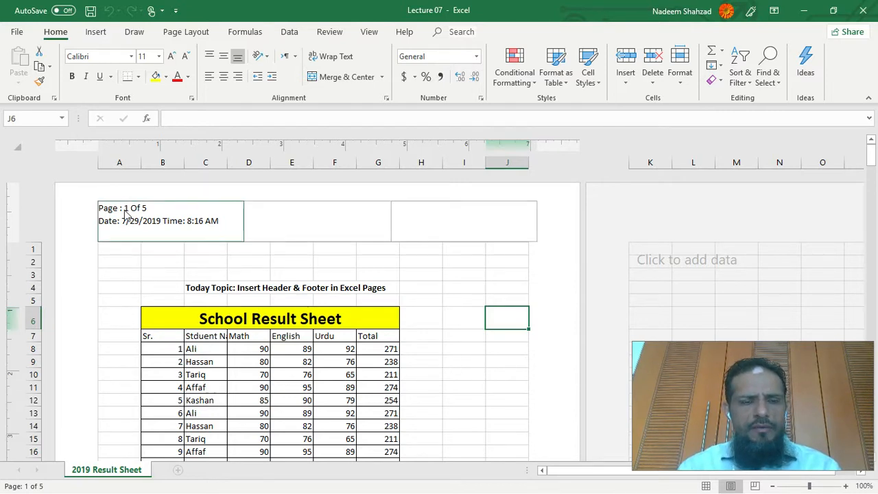
- Insert the file path code into the centre header section and view how it displays on the page
left_click(279, 214)
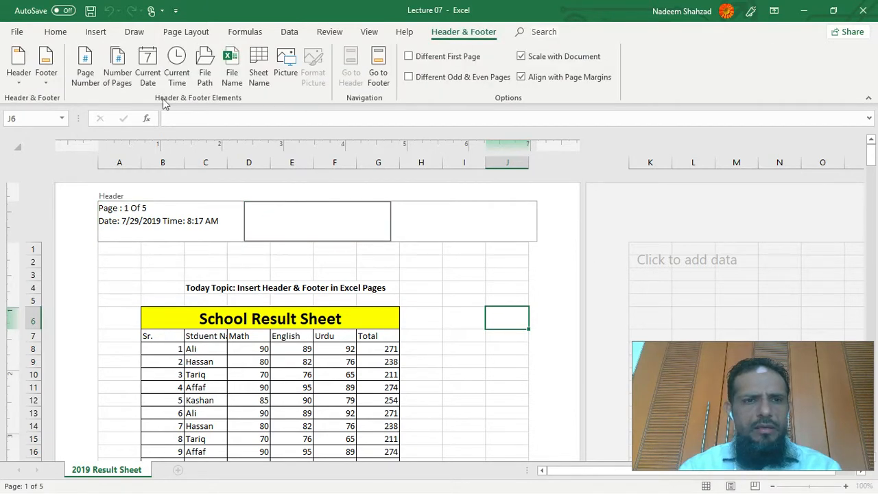
left_click(204, 64)
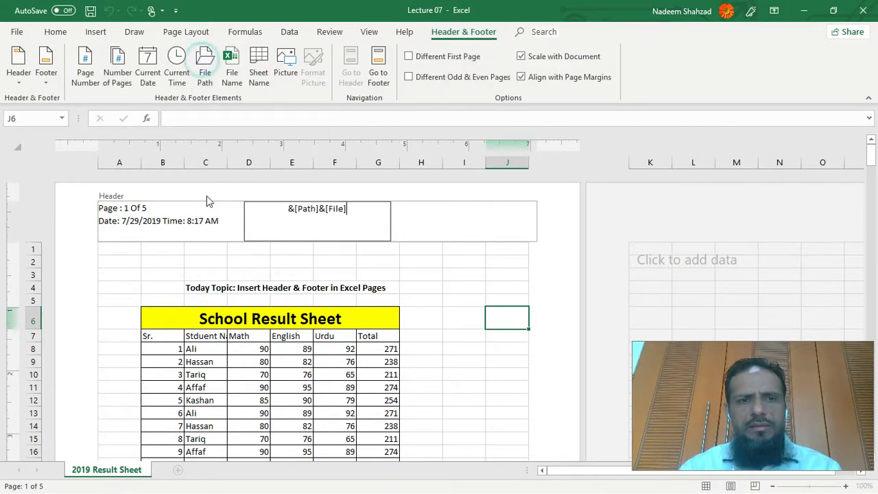
left_click(334, 208)
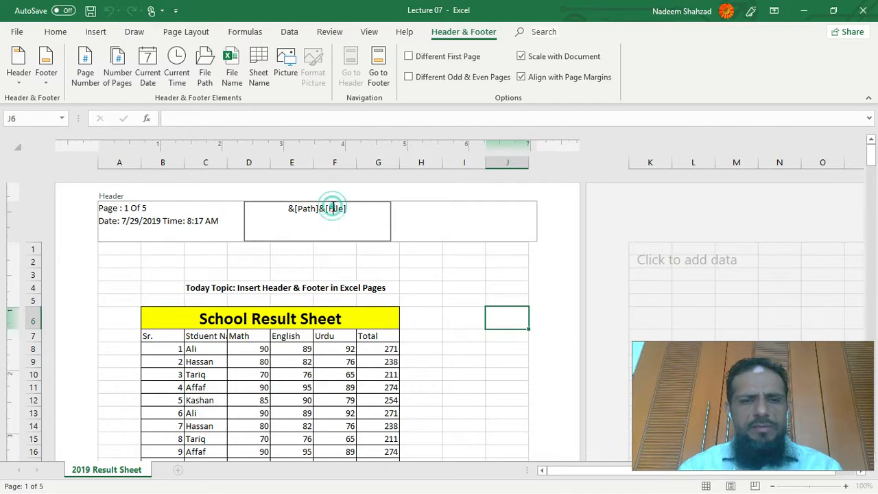
left_click(347, 208)
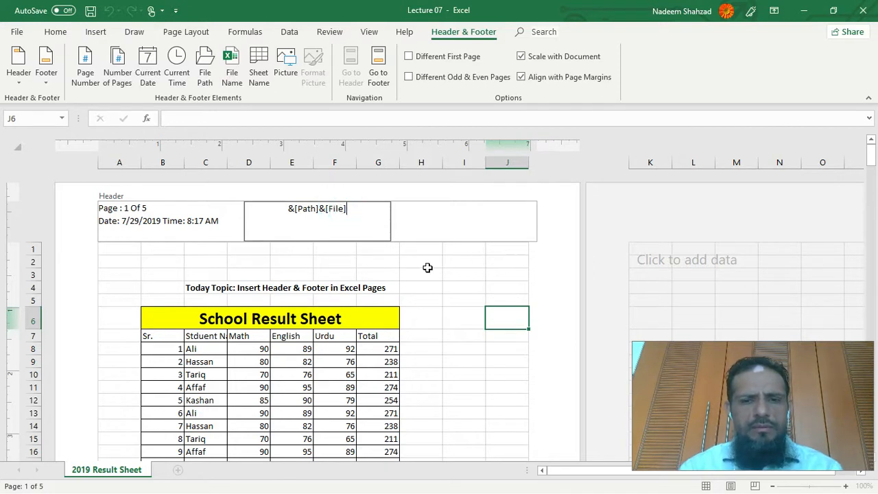
left_click(460, 275)
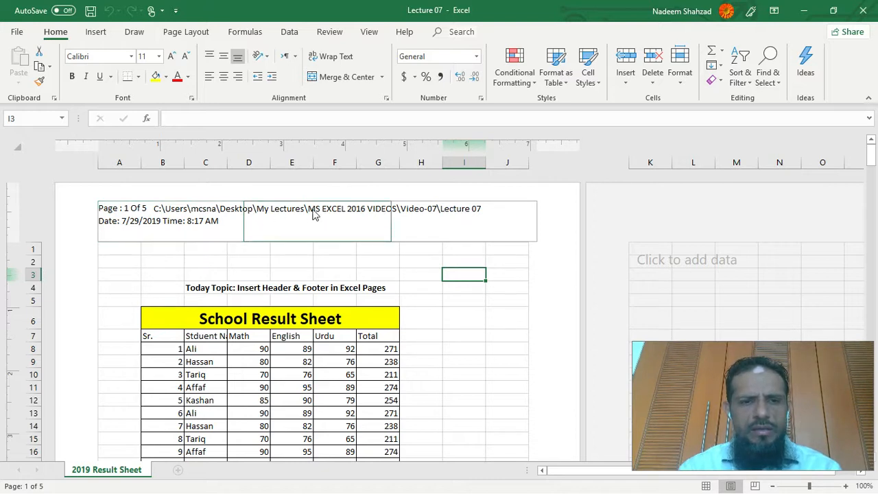
left_click(501, 295)
- Delete the file path code from the centre header section
left_click(363, 205)
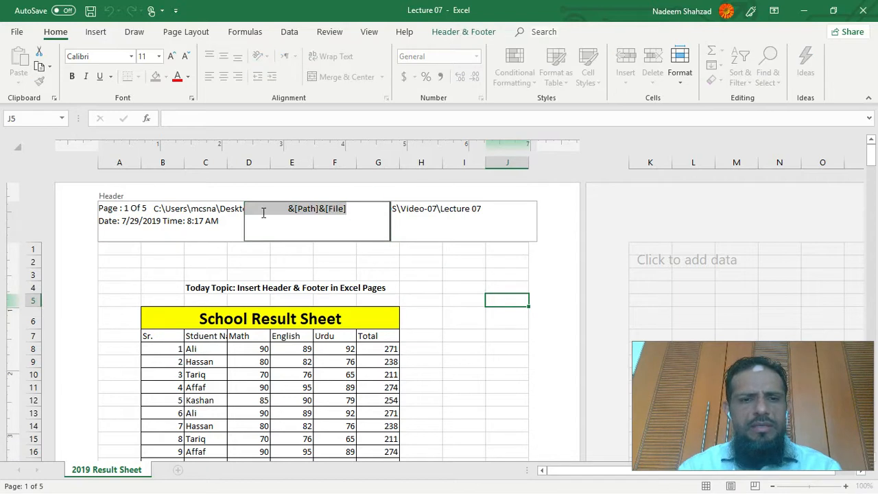
key("Delete")
left_click(446, 309)
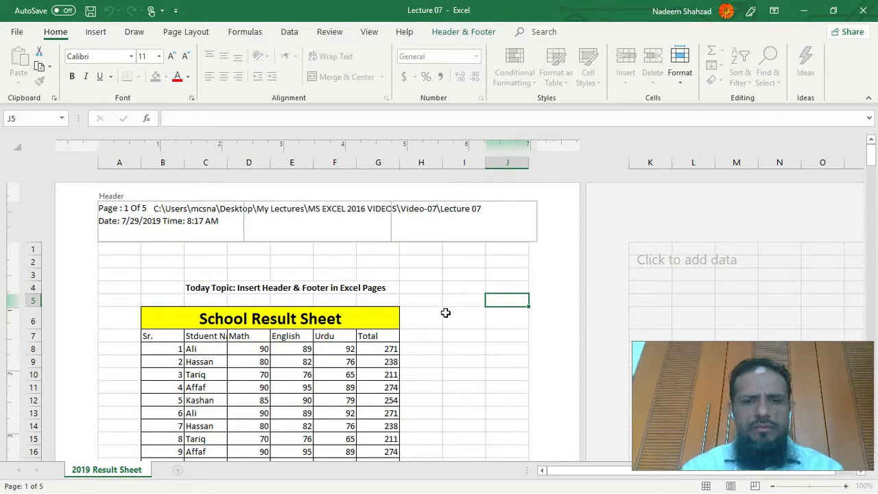
- Insert the sheet name code into the right header section
left_click(329, 221)
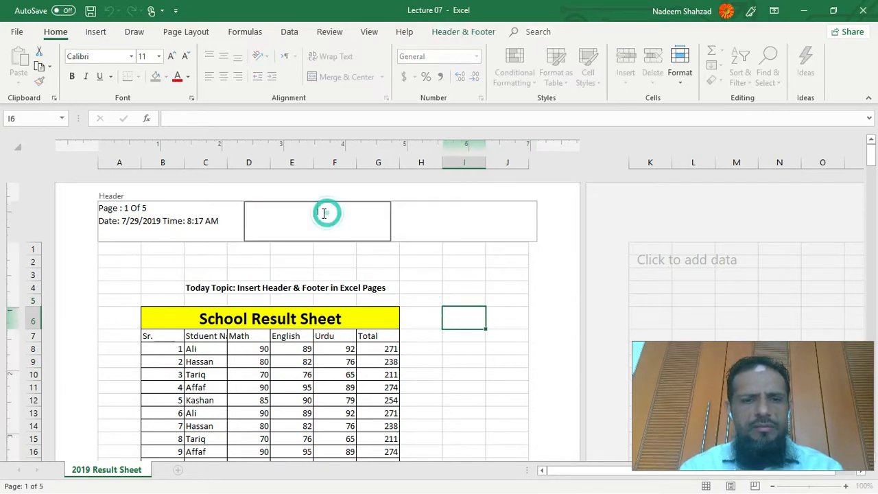
left_click(465, 33)
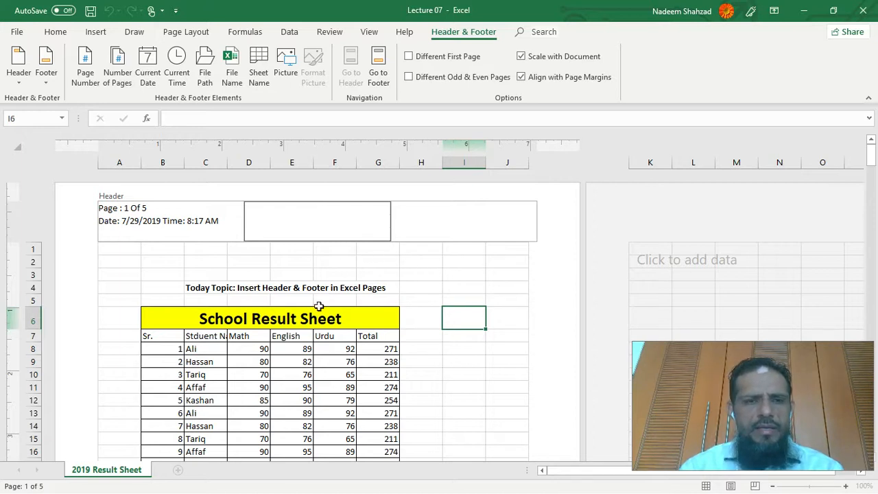
left_click(455, 226)
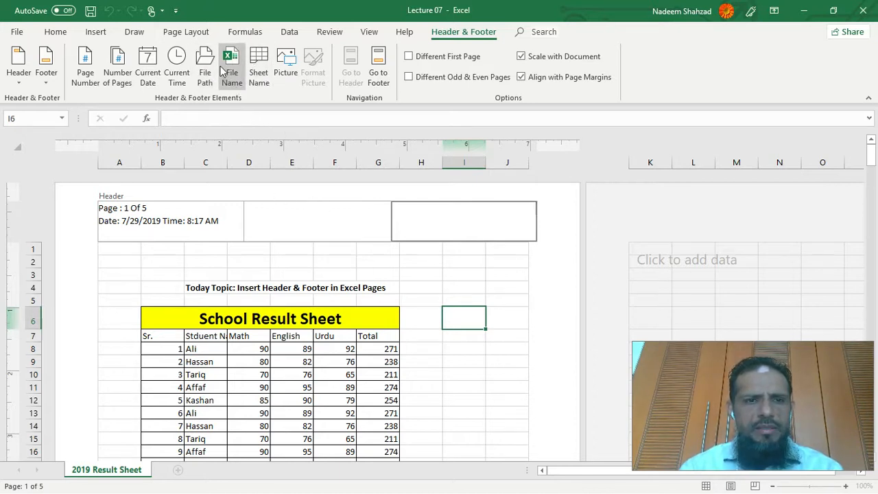
left_click(256, 68)
left_click(495, 275)
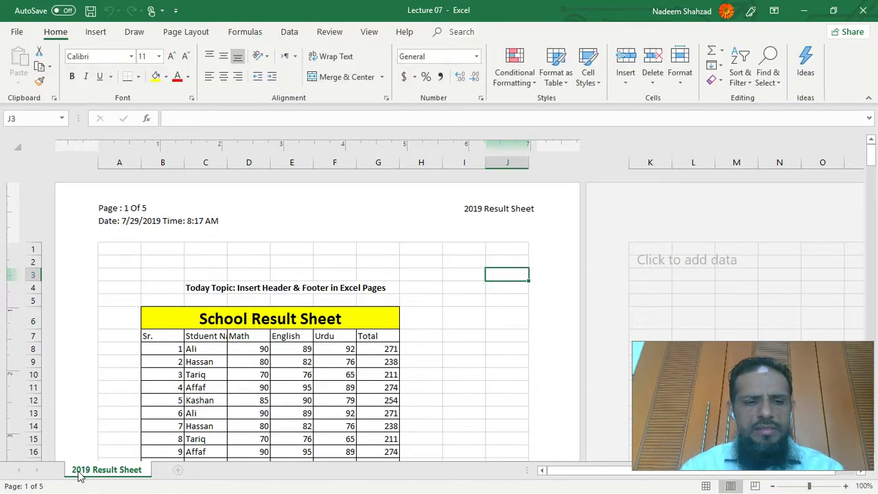
left_click(499, 216)
left_click(474, 321)
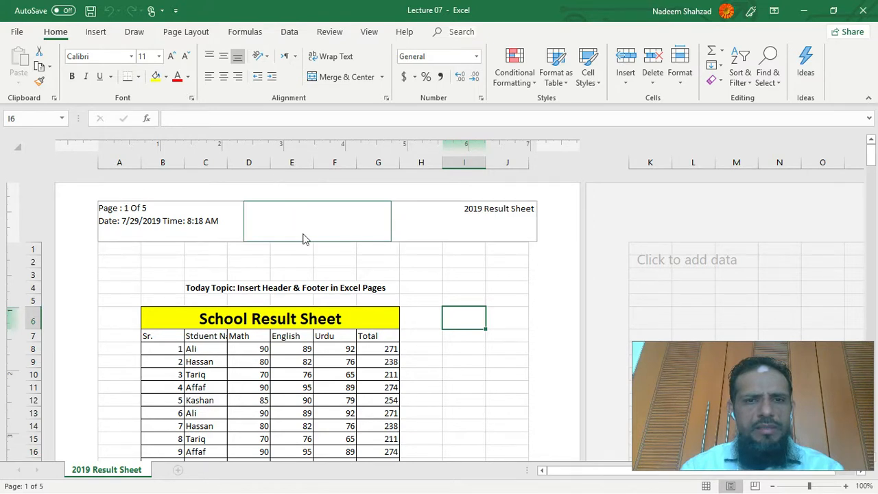
- Insert the picture AFZ_LOGO_SMALL from the Video-07 folder under MS EXCEL 2016 VIDEOS into the centre header section
left_click(347, 238)
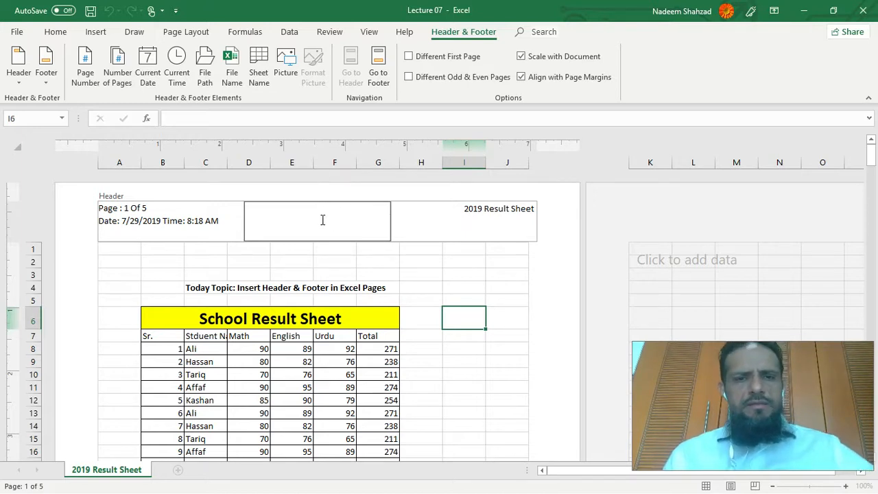
left_click(286, 60)
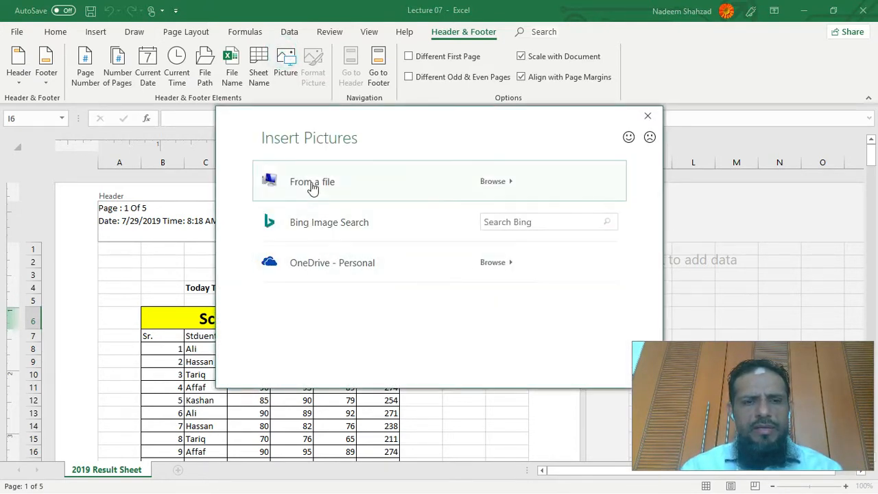
left_click(309, 183)
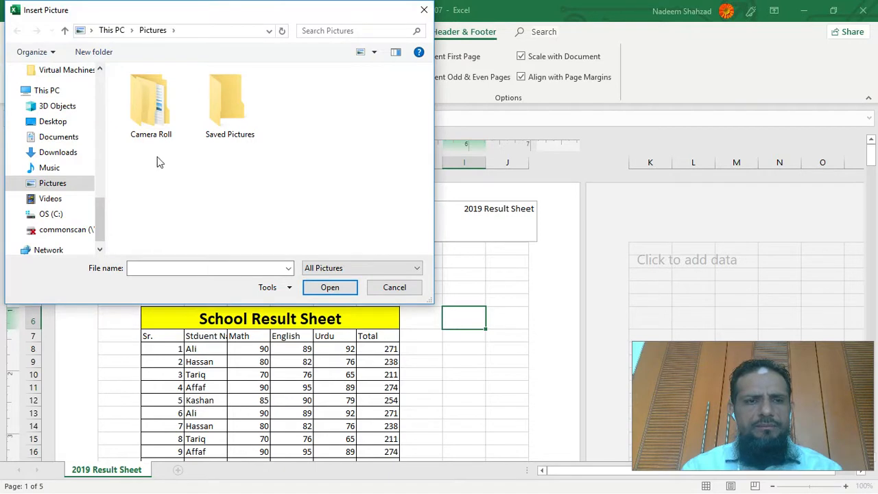
left_click(67, 137)
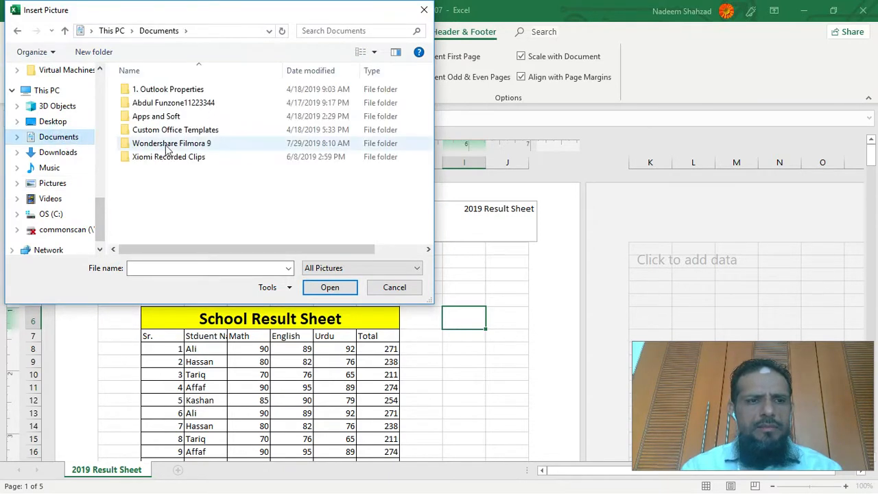
left_click(61, 121)
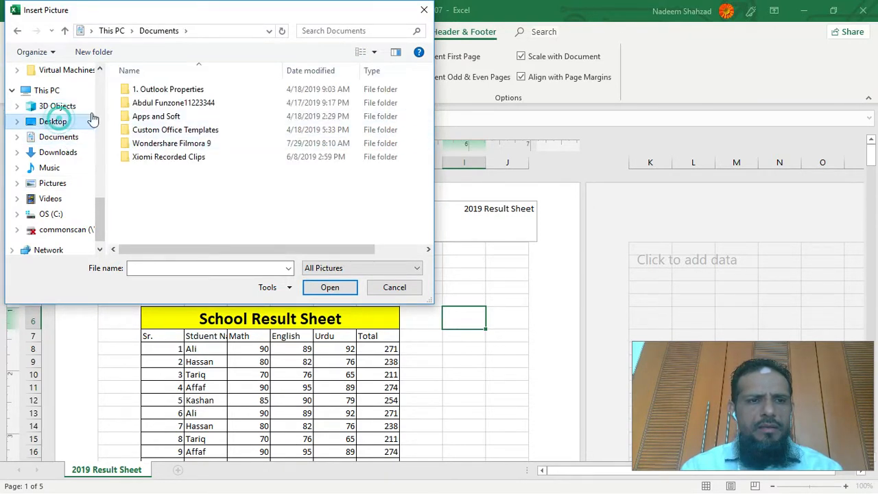
double_click(388, 102)
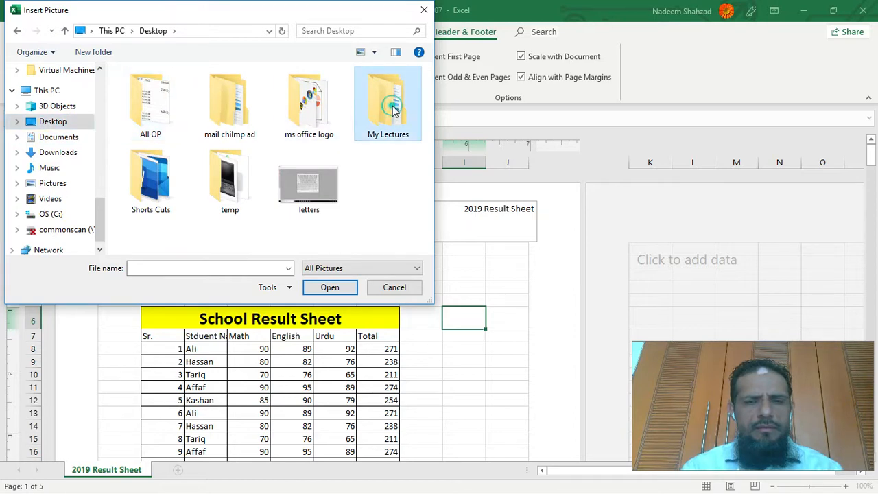
double_click(172, 90)
left_click(147, 174)
double_click(148, 174)
left_click(229, 103)
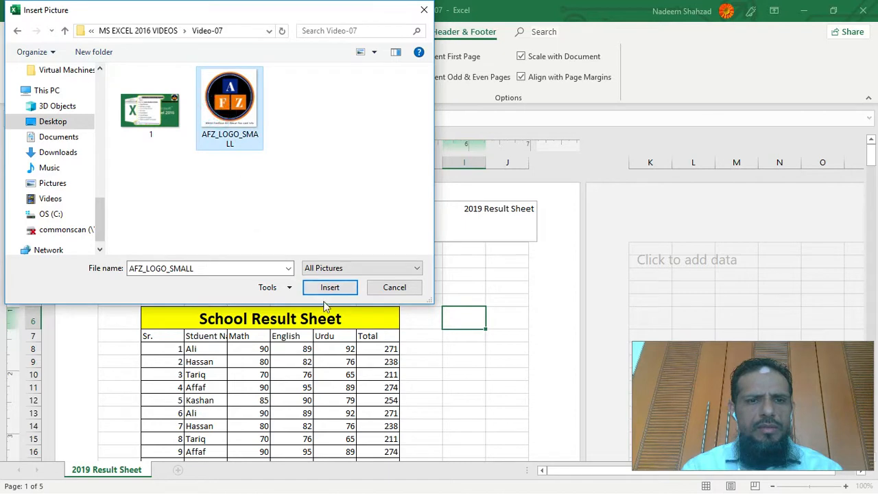
left_click(329, 287)
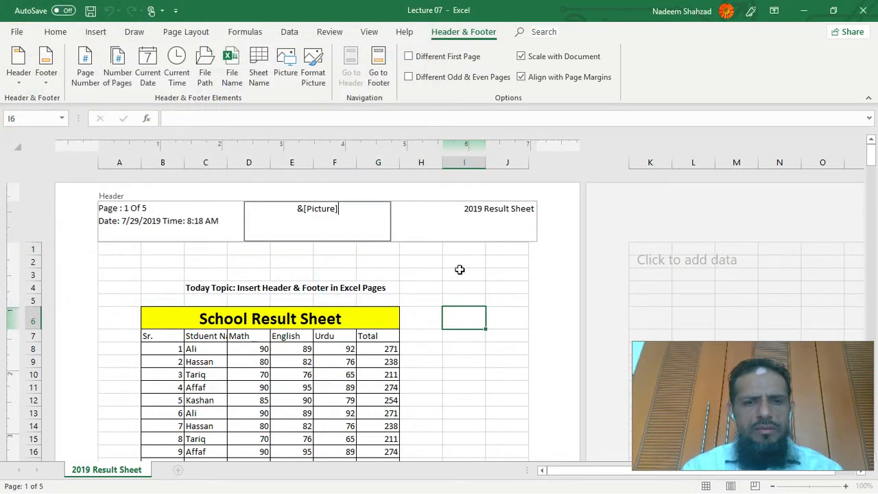
left_click(506, 285)
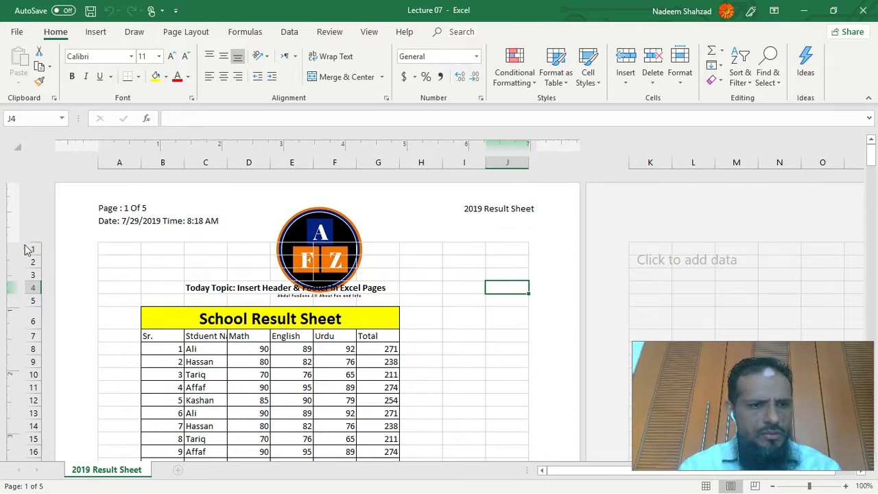
- Enlarge the page's top margin so the sheet rows start below the header logo, and check the page layout
left_click_drag(13, 245, 13, 303)
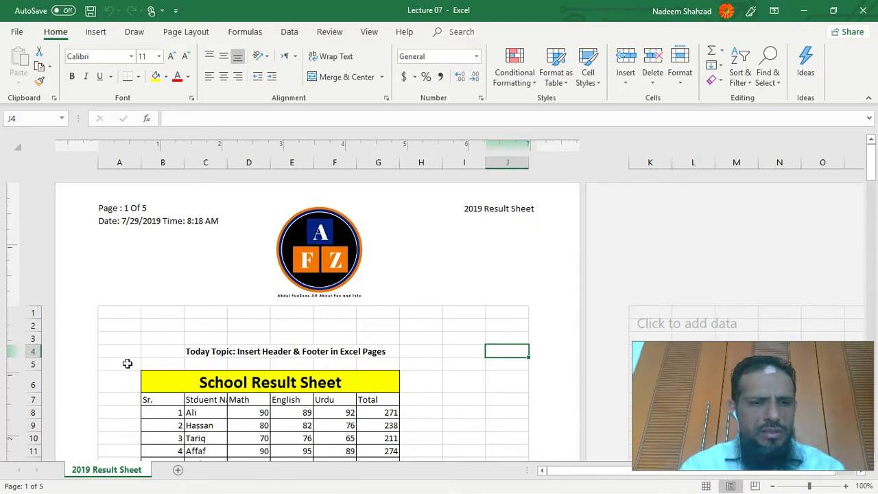
scroll(148, 371, "down", 10)
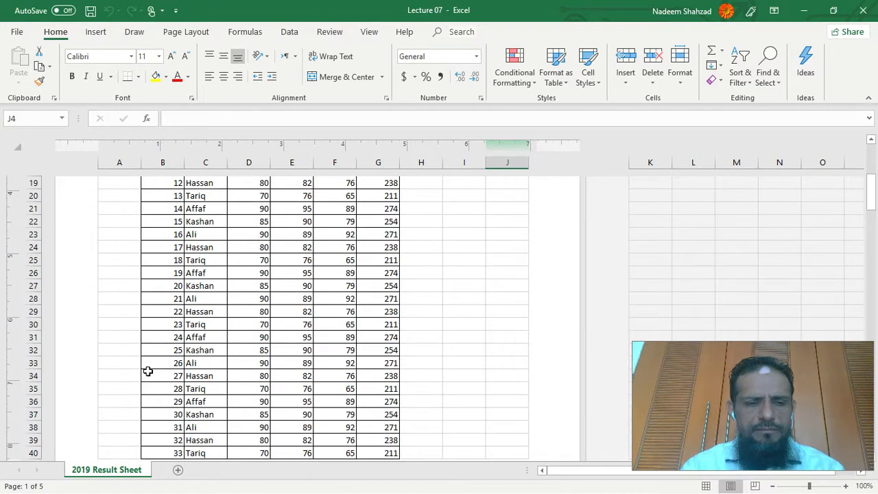
scroll(147, 370, "up", 6)
scroll(148, 371, "up", 5)
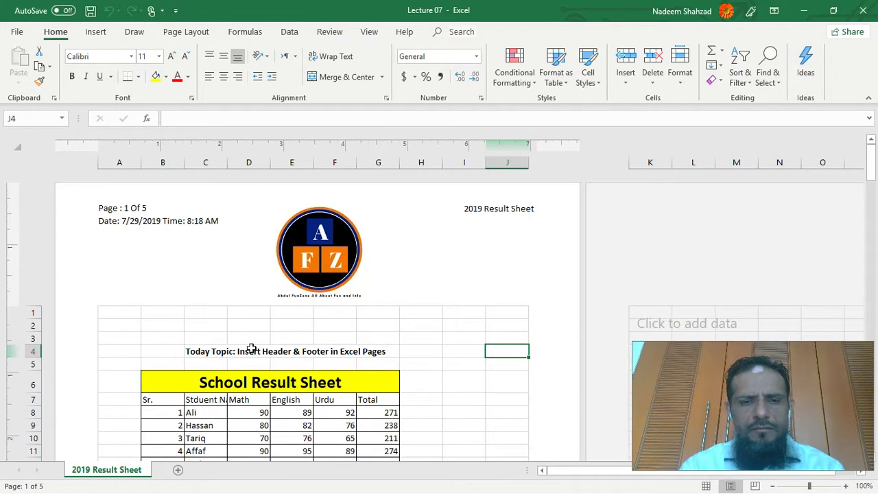
- Insert the page number, number-of-pages and current date codes into the left footer section, with the current time code on a second line
left_click(234, 238)
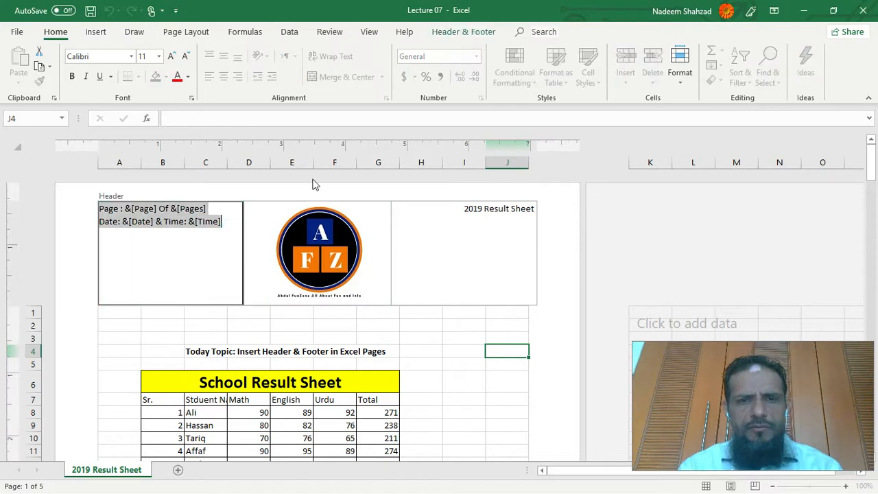
left_click(460, 33)
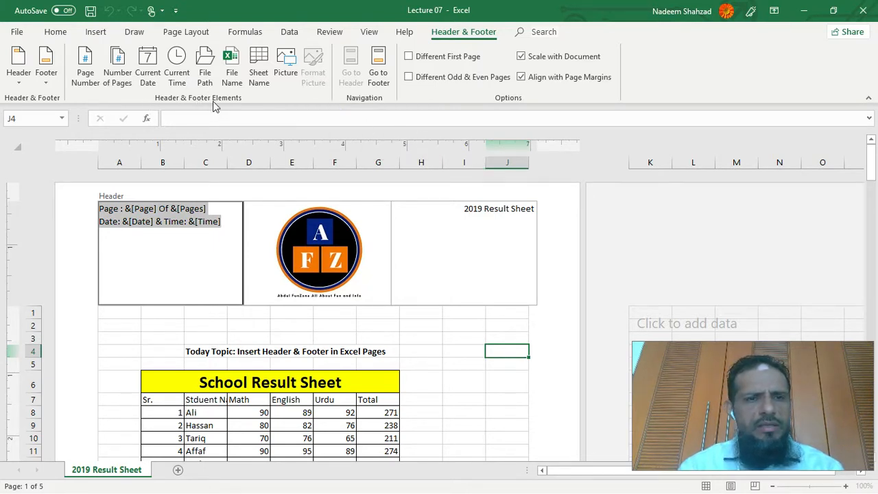
left_click(378, 68)
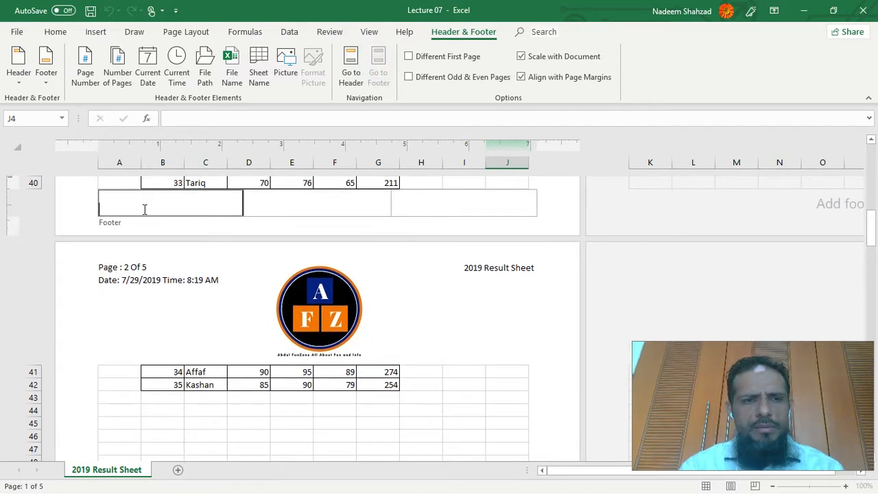
left_click(86, 60)
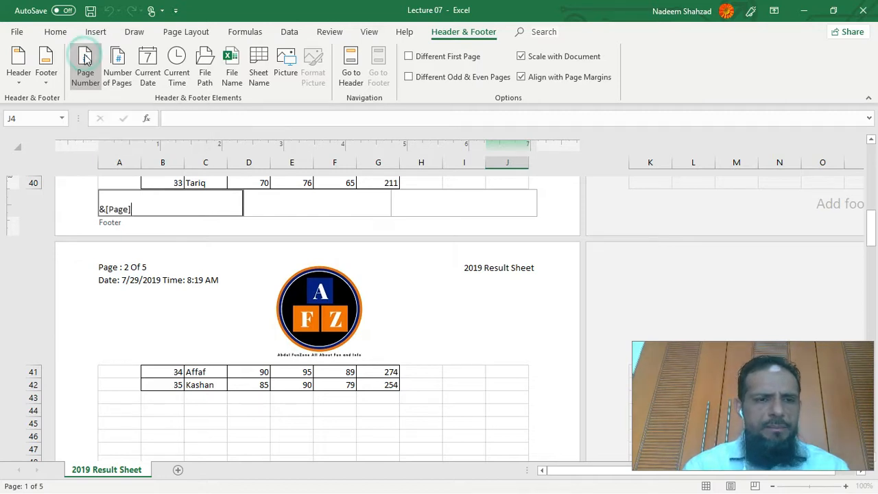
left_click(117, 67)
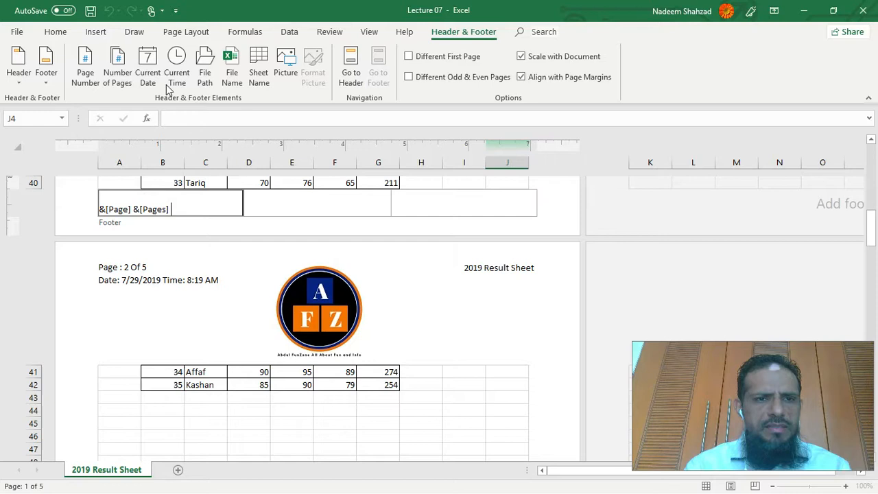
left_click(147, 65)
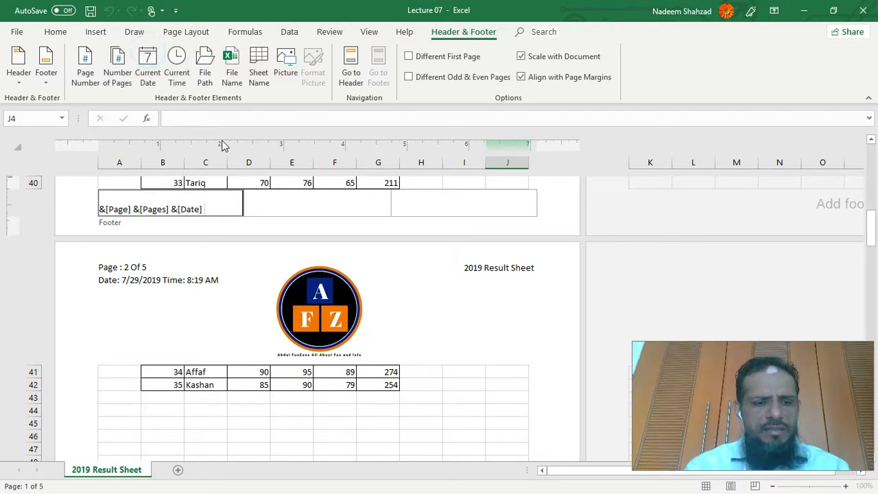
key("Return")
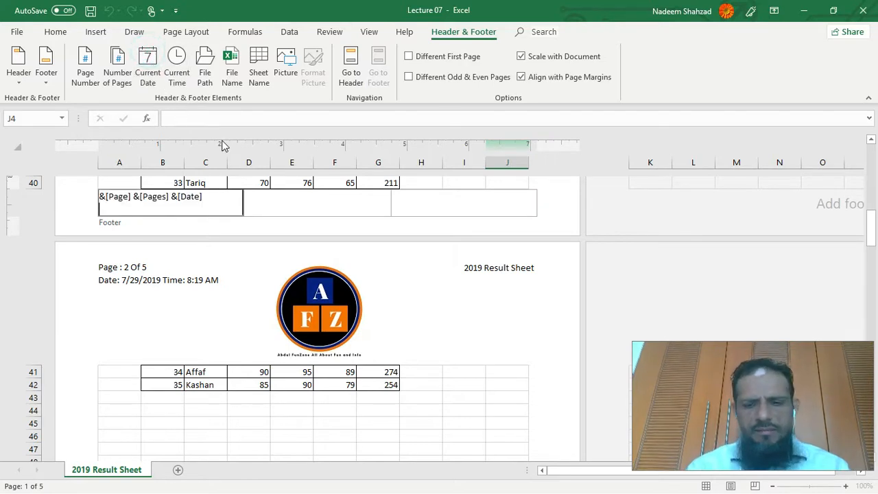
left_click(175, 74)
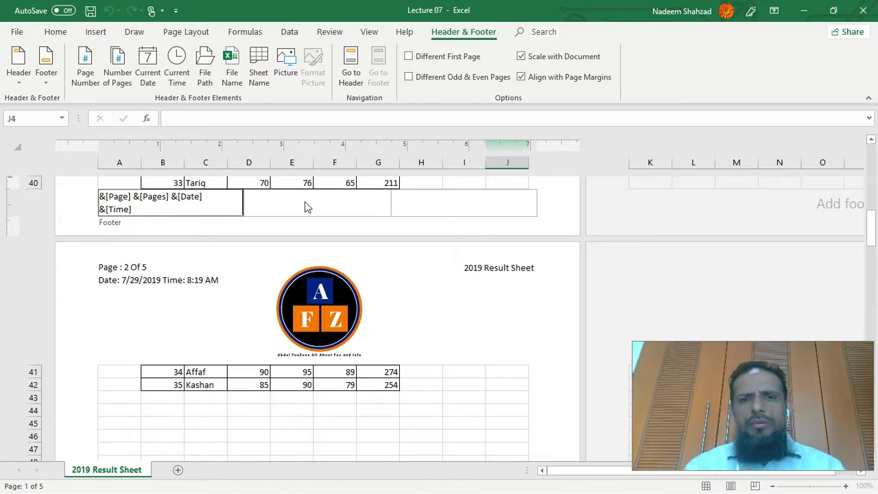
- Finish editing the footer and select cell J1 just below the first page's header
left_click(547, 217)
scroll(337, 249, "up", 15)
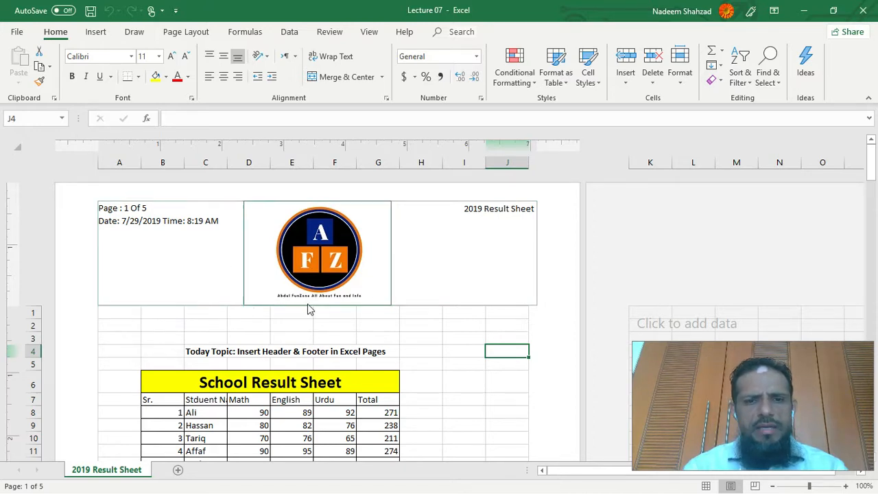
left_click(506, 314)
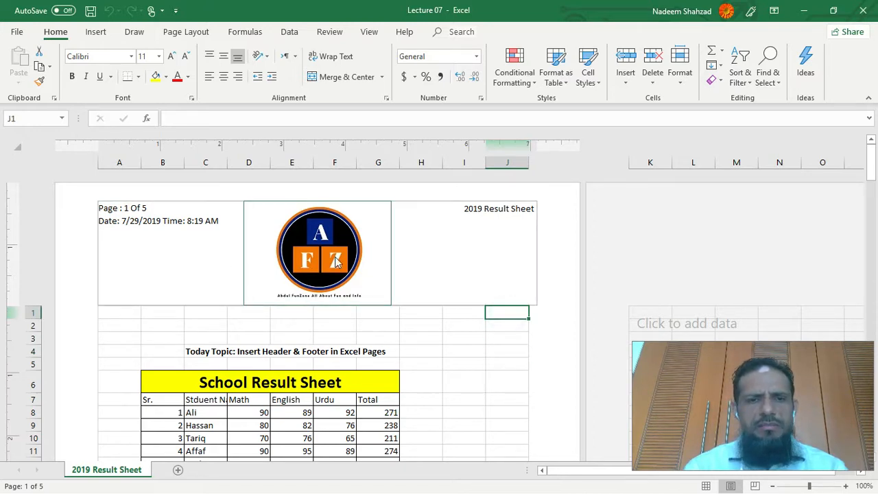
- Open the left header section for editing and turn on the Different First Page option, then leave the header
left_click(495, 244)
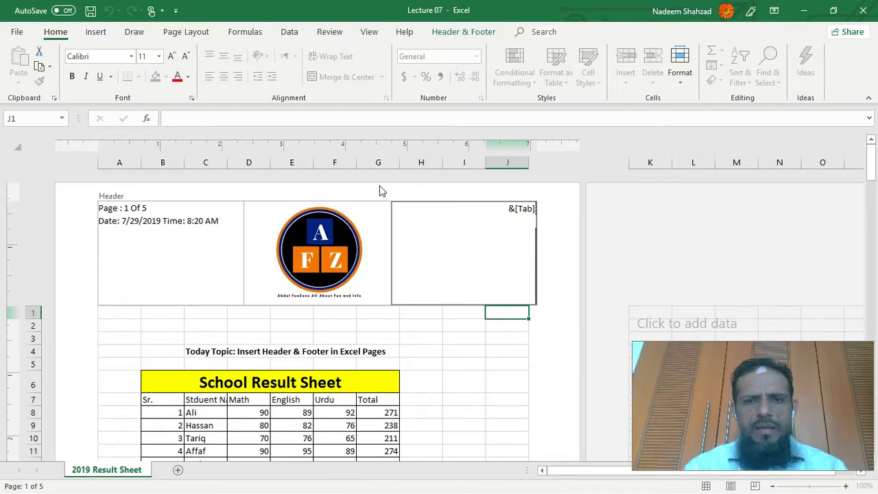
left_click(462, 33)
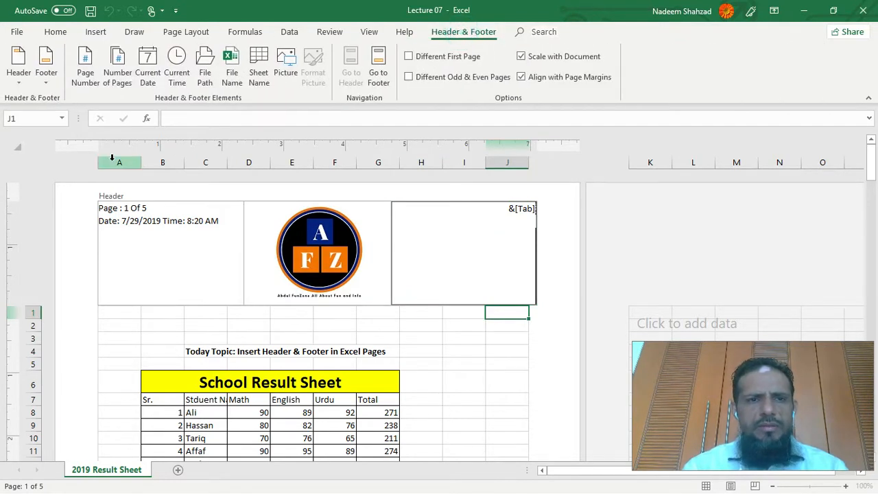
left_click(131, 244)
left_click(240, 229)
key("Return")
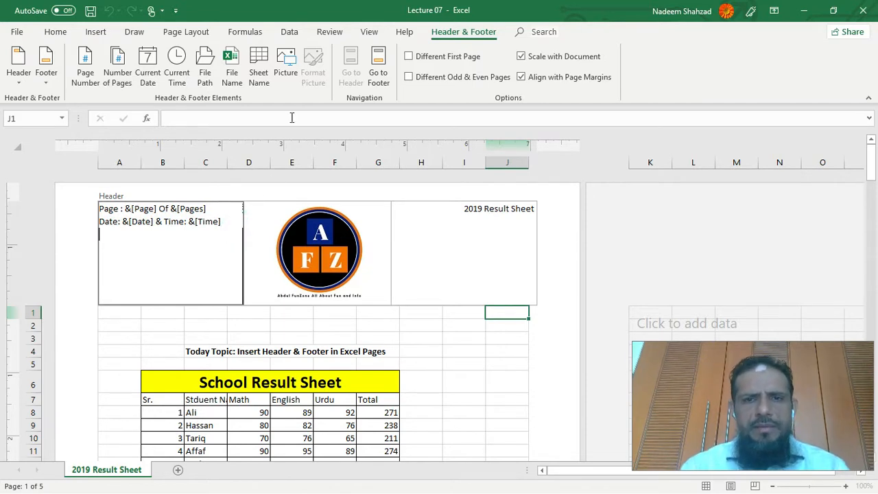
left_click(409, 57)
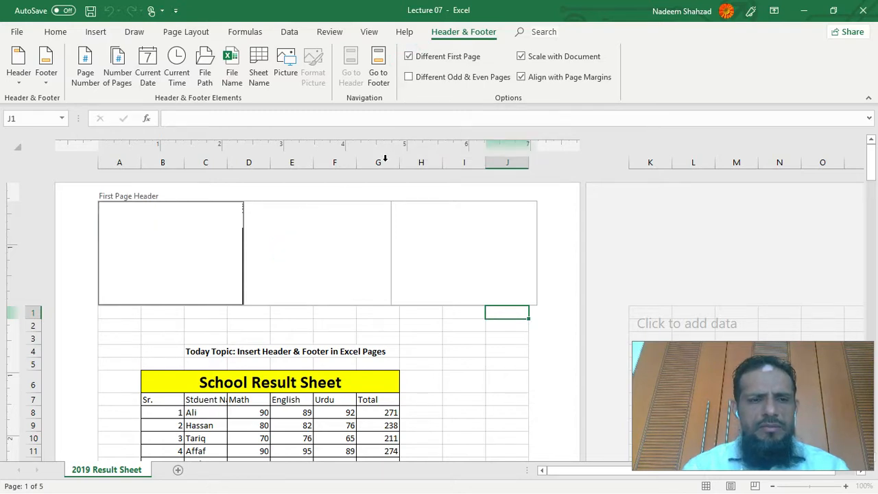
left_click(507, 378)
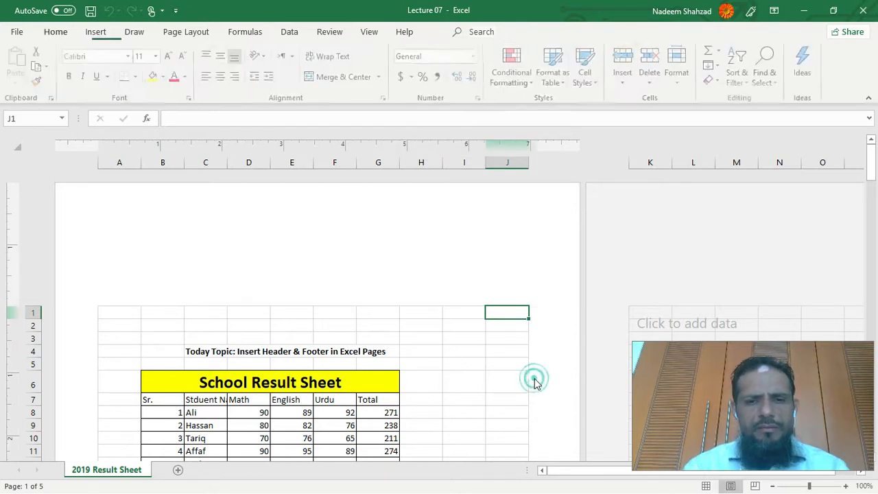
- Compare the header and footer on the first page with those on pages 2 and 3
scroll(434, 360, "down", 10)
scroll(435, 361, "up", 10)
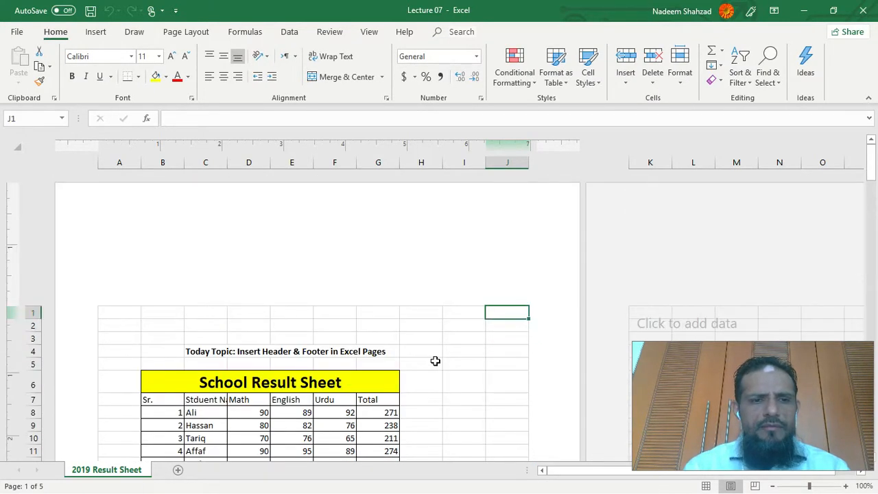
left_click(176, 261)
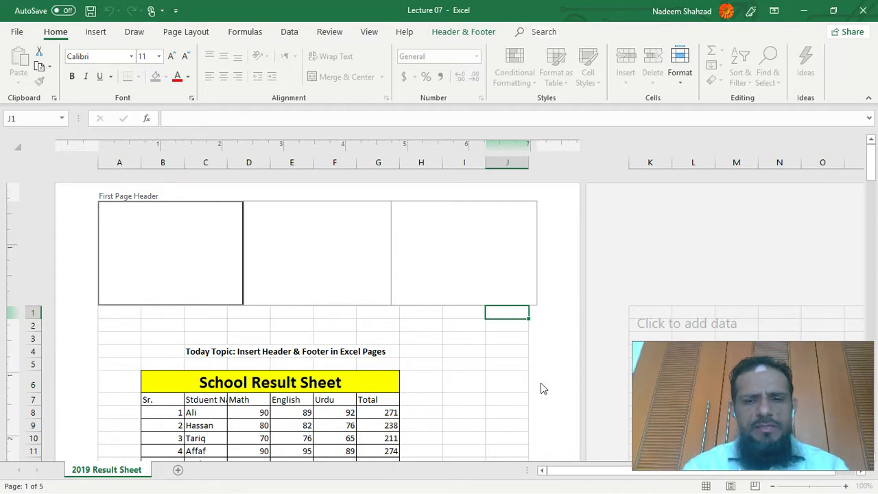
scroll(559, 364, "down", 14)
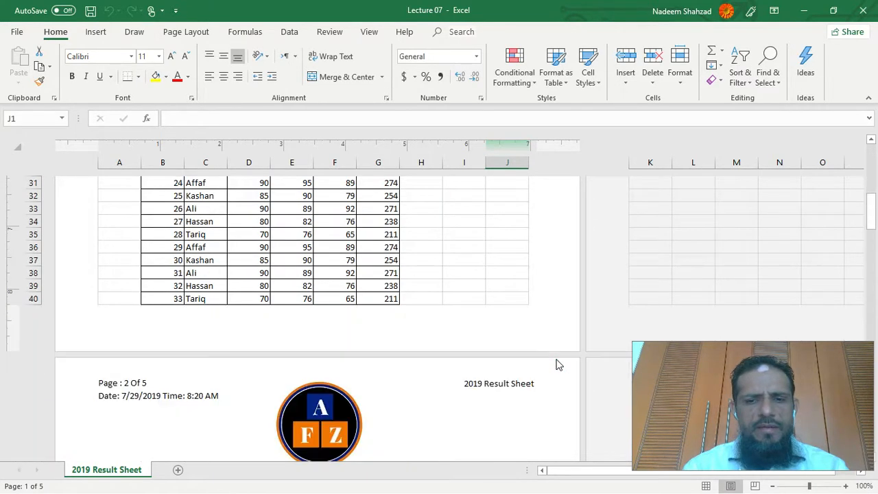
scroll(558, 365, "up", 8)
scroll(559, 365, "down", 2)
scroll(558, 365, "down", 16)
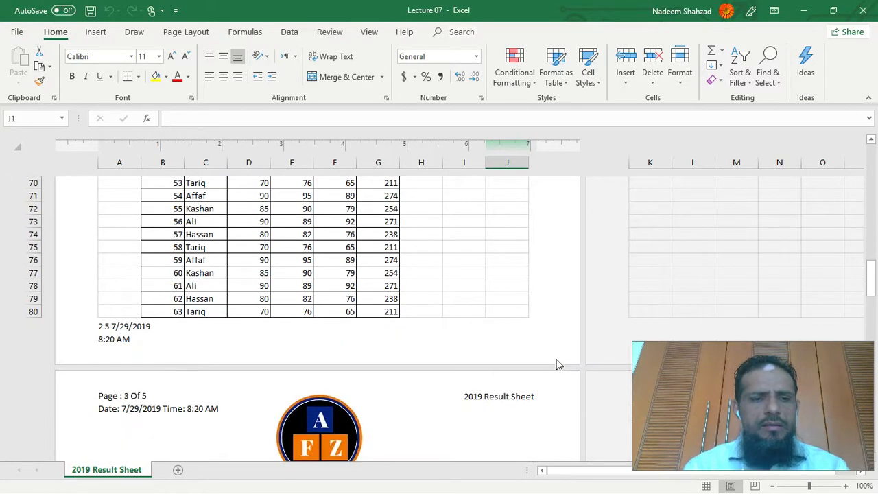
scroll(559, 365, "up", 20)
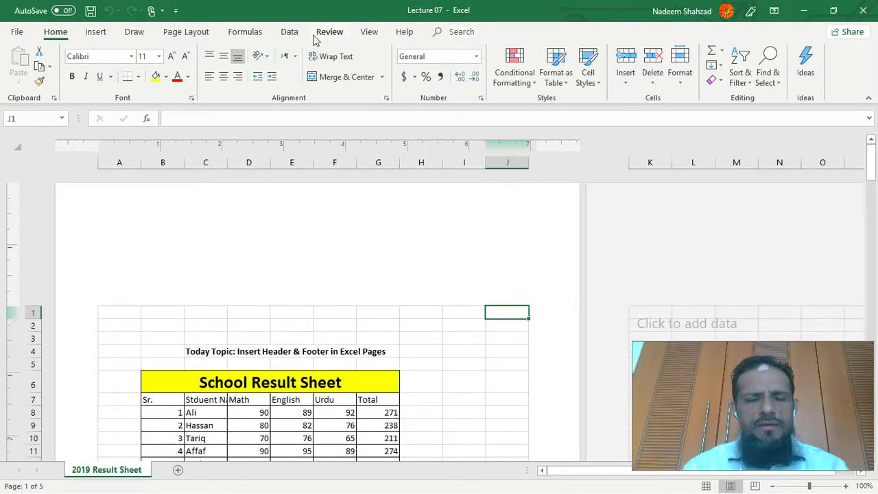
- Switch the Different First Page option off and back on, and check the pages of the sheet
left_click(201, 257)
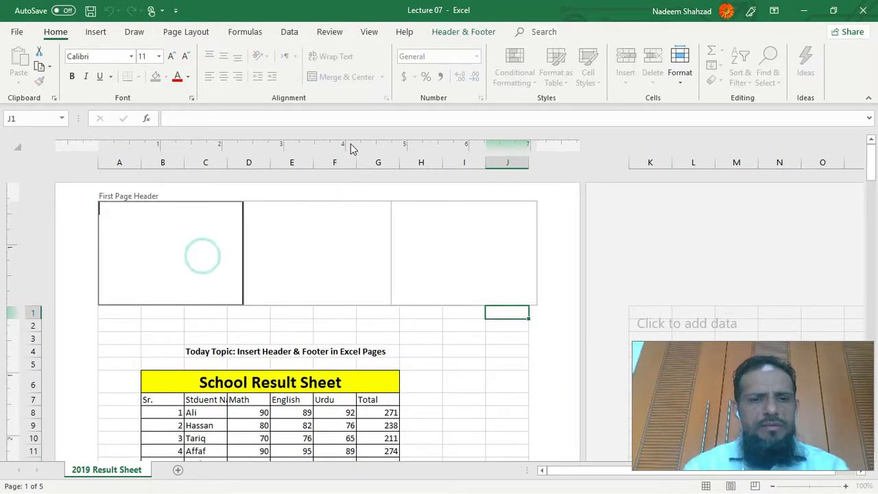
left_click(443, 33)
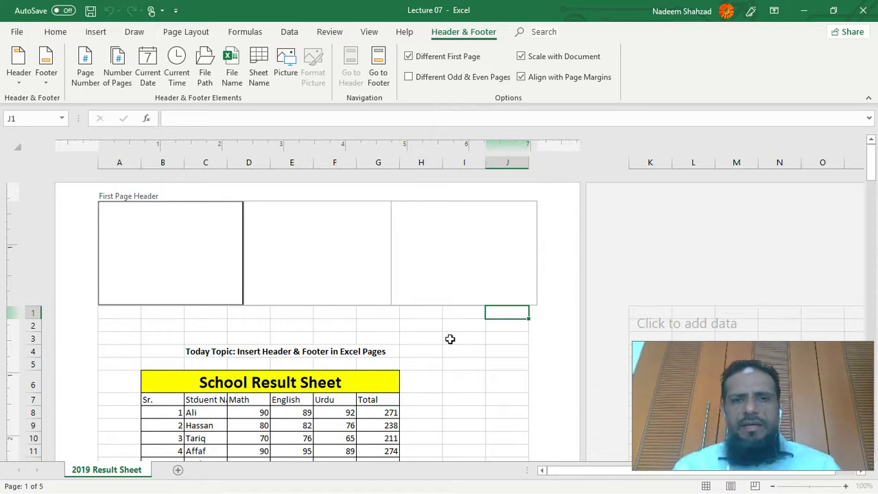
left_click(408, 57)
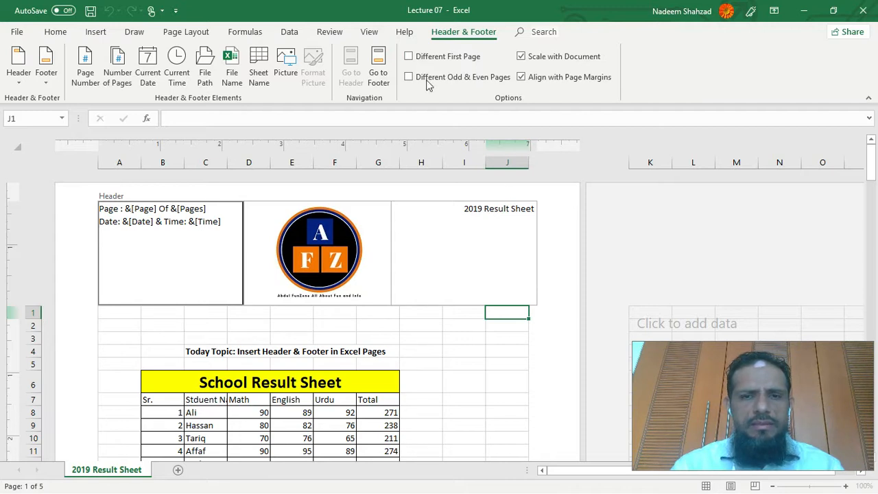
left_click(408, 57)
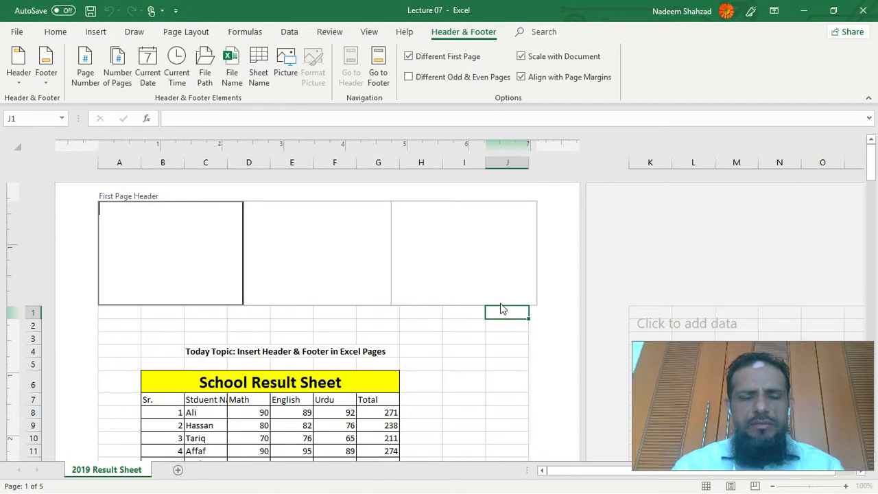
left_click(518, 393)
scroll(518, 394, "down", 15)
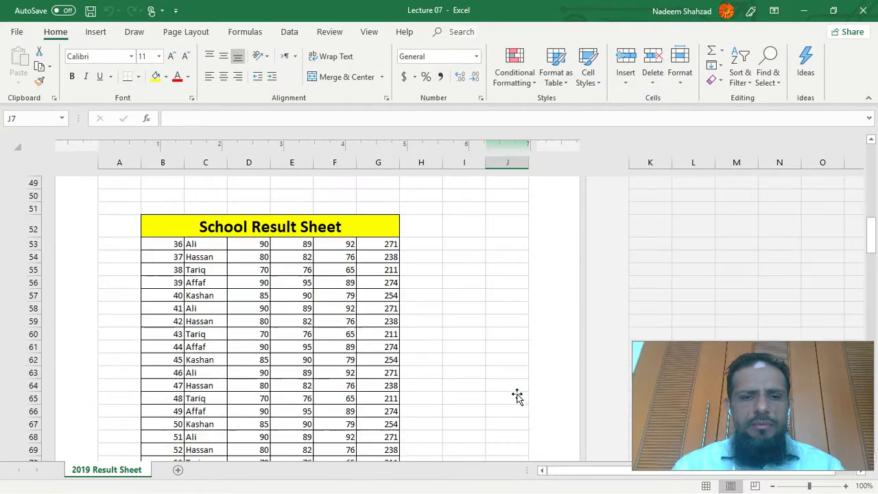
scroll(518, 397, "down", 12)
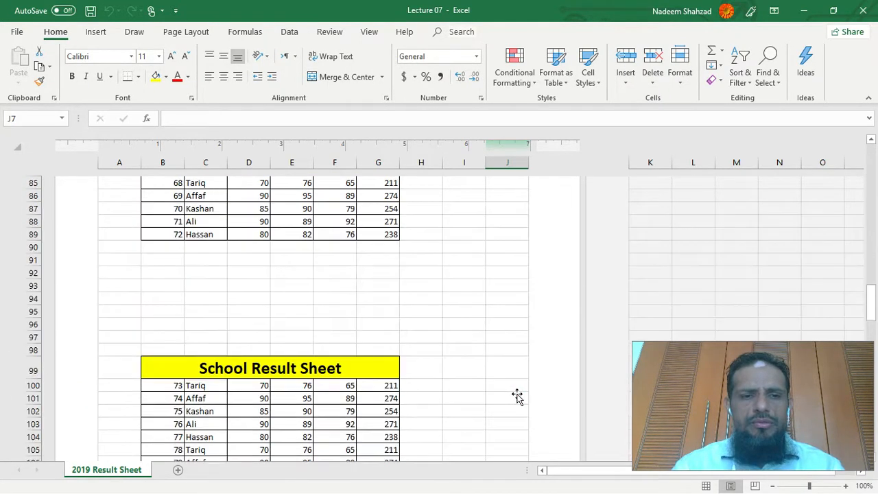
scroll(518, 396, "up", 20)
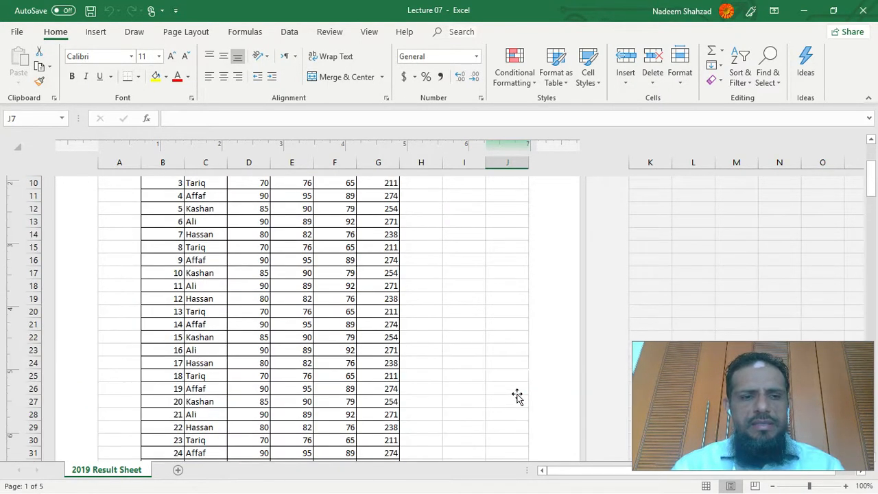
- Turn on Different Odd & Even Pages for the header and footer, and leave the header
left_click(170, 243)
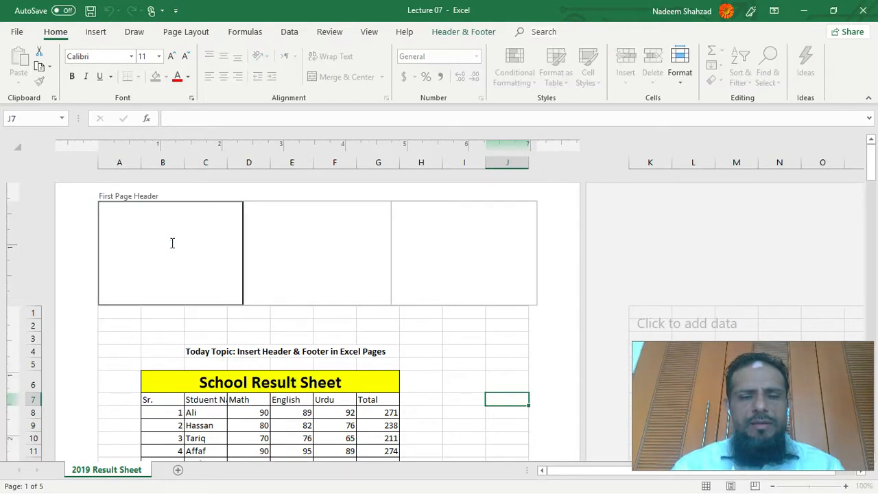
left_click(483, 33)
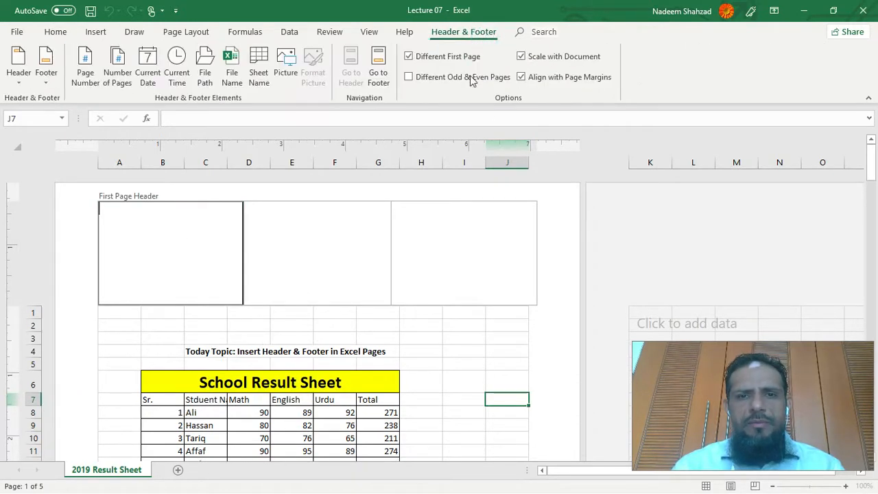
left_click(408, 77)
left_click(537, 336)
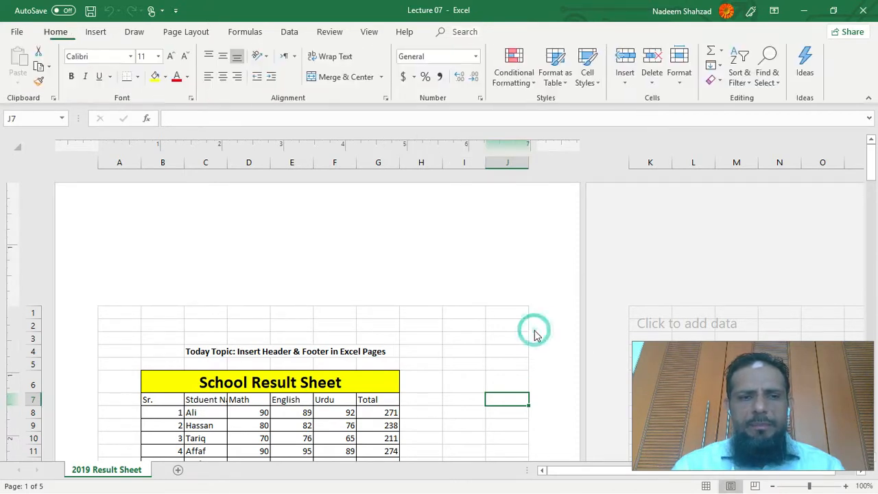
- Examine the headers and footers across all five pages, comparing odd pages with even pages
scroll(441, 364, "down", 12)
scroll(439, 364, "down", 8)
scroll(440, 364, "up", 8)
scroll(440, 365, "down", 11)
scroll(440, 364, "down", 4)
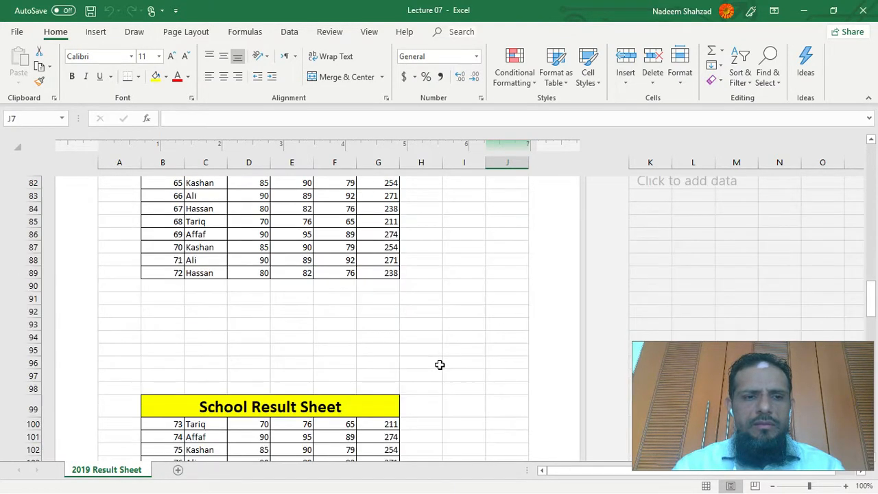
scroll(440, 364, "up", 16)
scroll(440, 364, "up", 10)
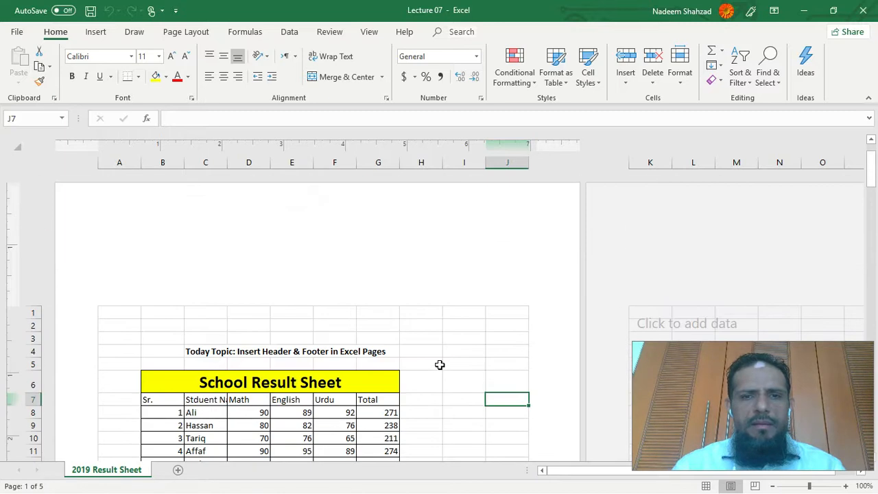
scroll(439, 364, "down", 14)
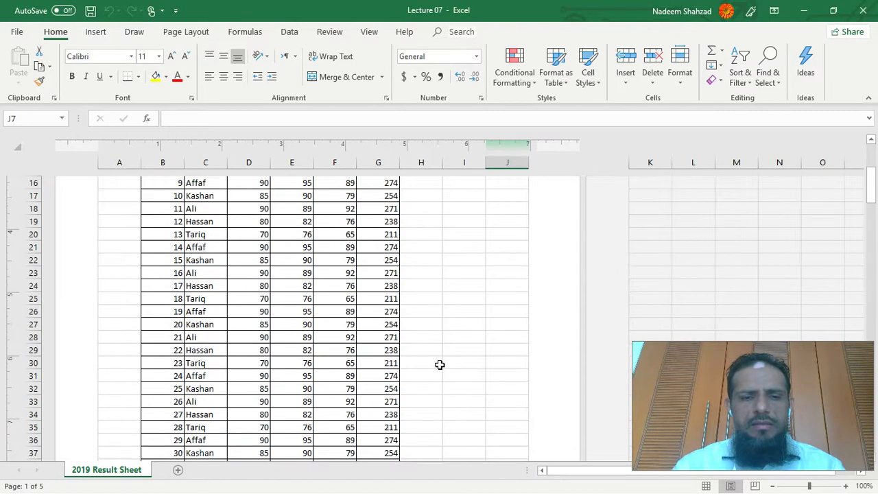
scroll(439, 364, "down", 11)
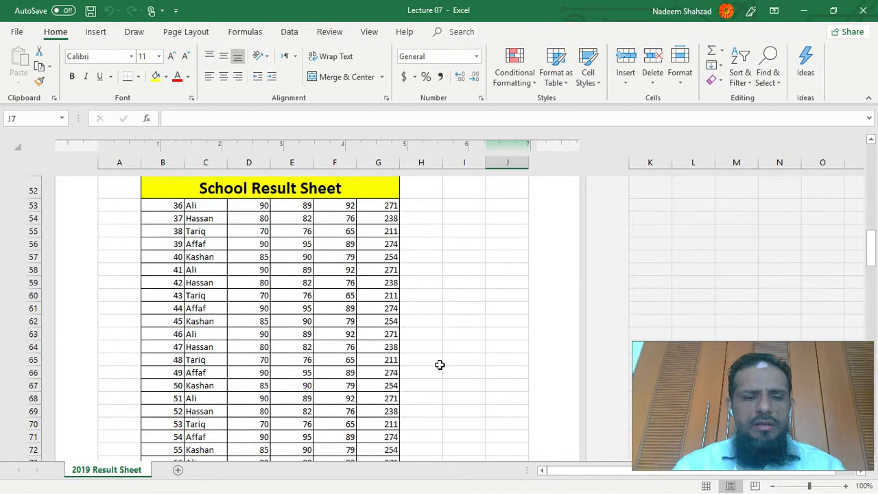
scroll(439, 364, "down", 14)
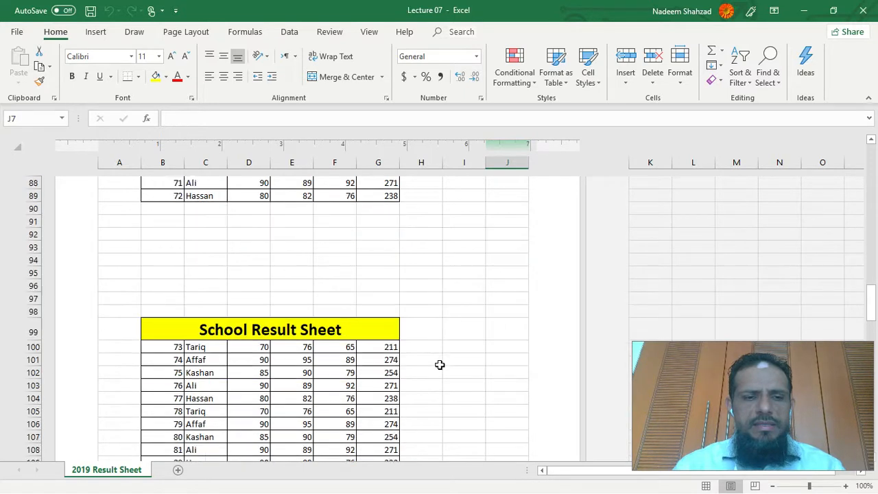
scroll(440, 364, "down", 3)
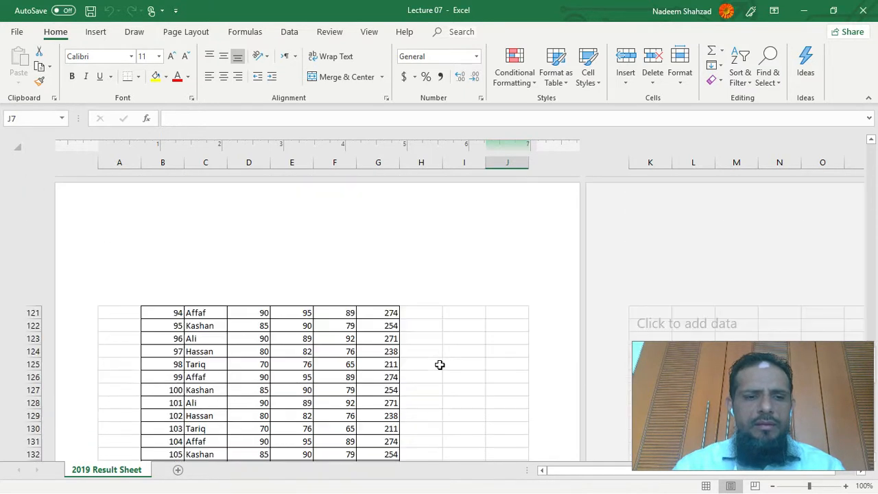
scroll(212, 267, "down", 10)
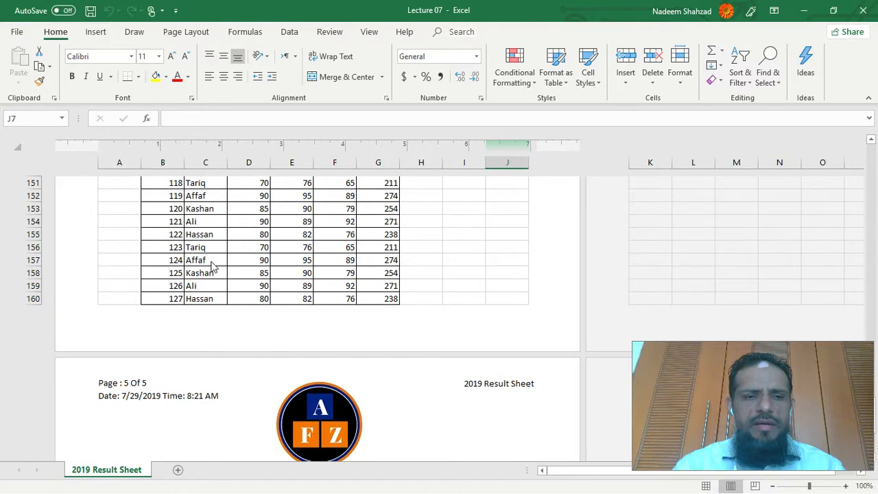
scroll(370, 341, "up", 20)
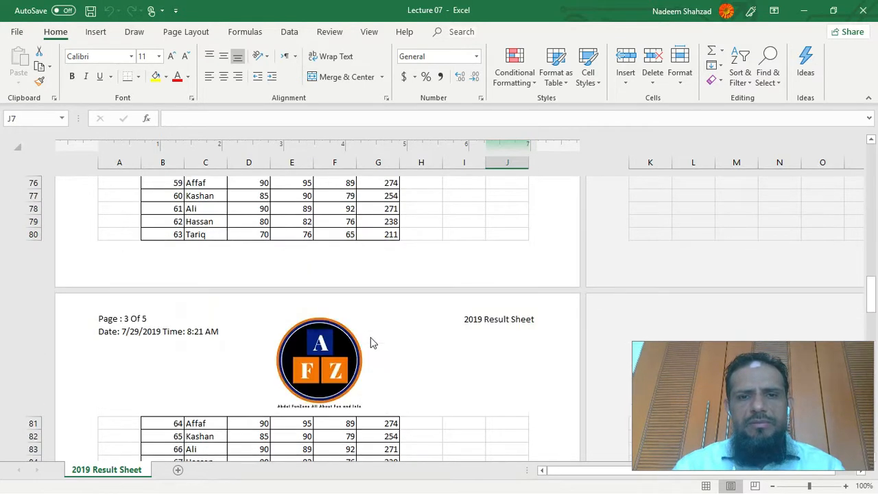
- Turn off the Different First Page option and check the headers and footers on pages 1 and 2
scroll(370, 341, "up", 15)
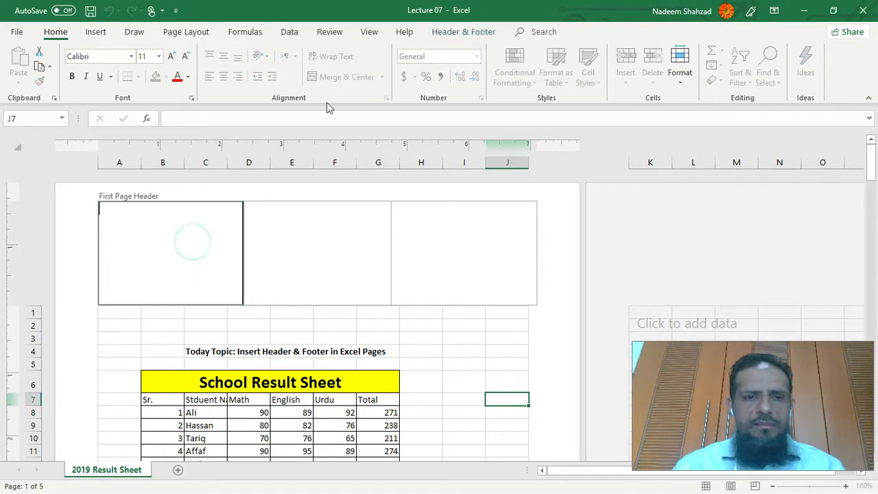
left_click(463, 31)
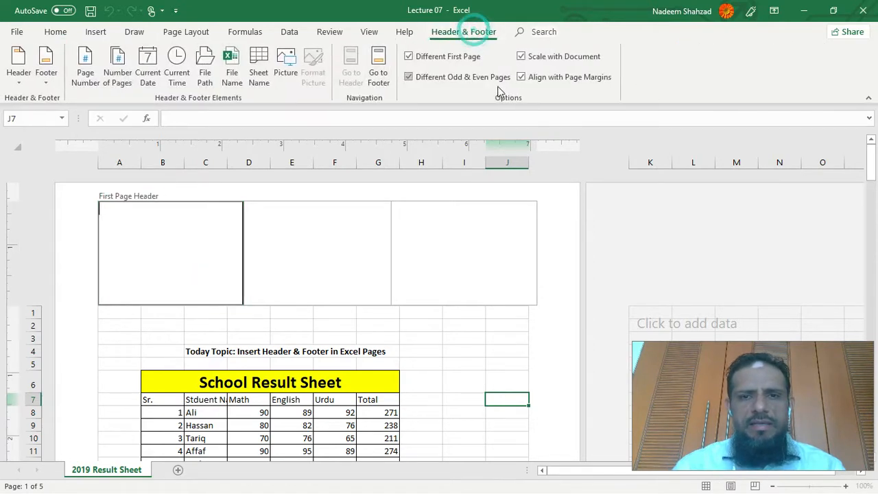
left_click(408, 57)
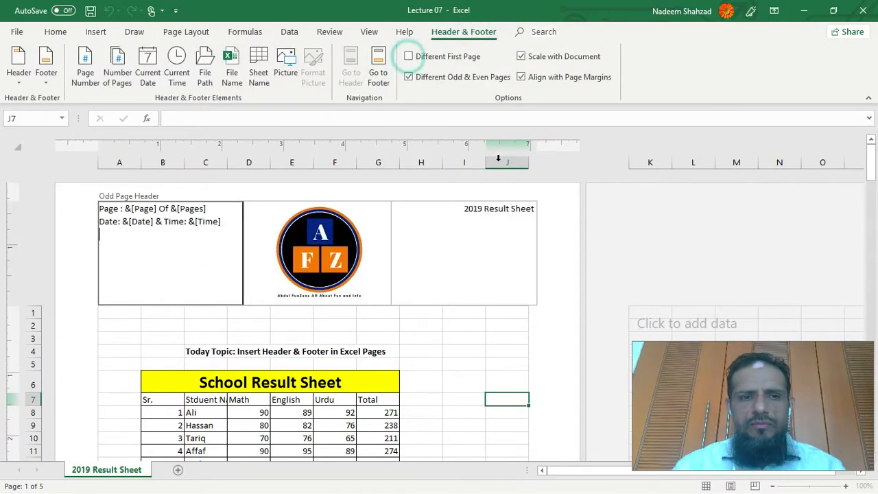
left_click(540, 318)
scroll(483, 352, "down", 10)
scroll(484, 353, "down", 7)
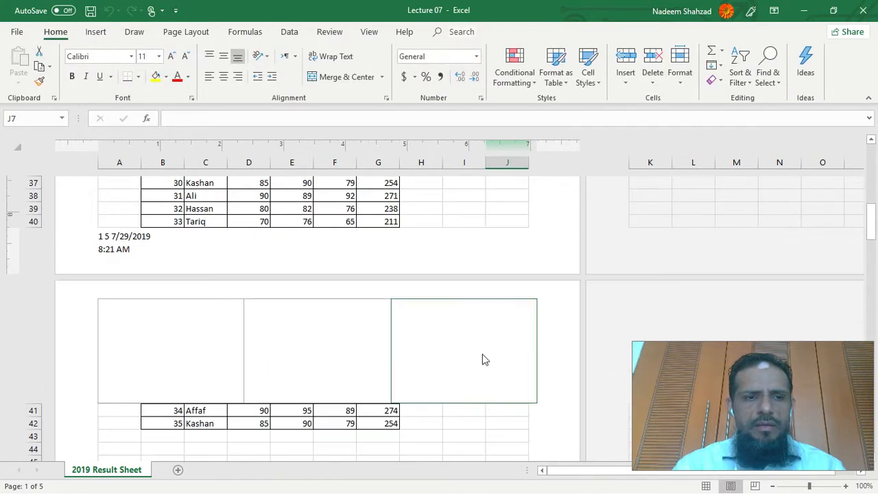
scroll(482, 354, "up", 3)
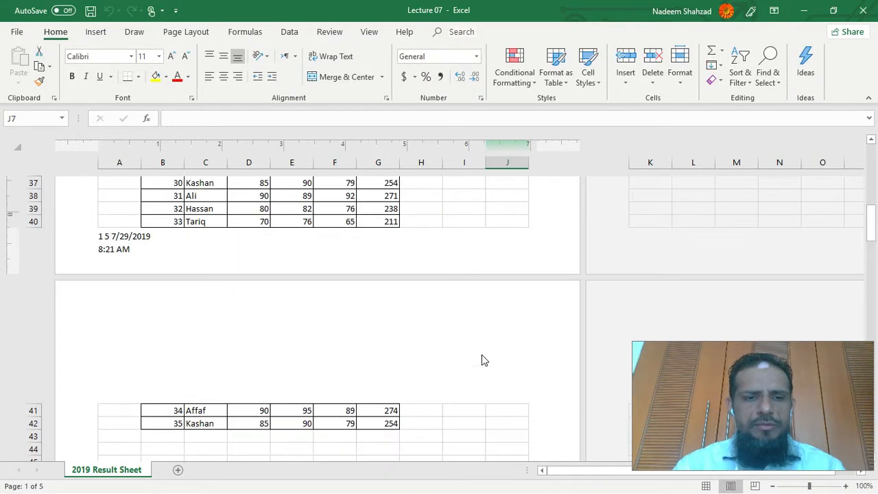
- Turn off the Different Odd & Even Pages option, leave the header, and check the pages of the sheet
scroll(482, 359, "up", 13)
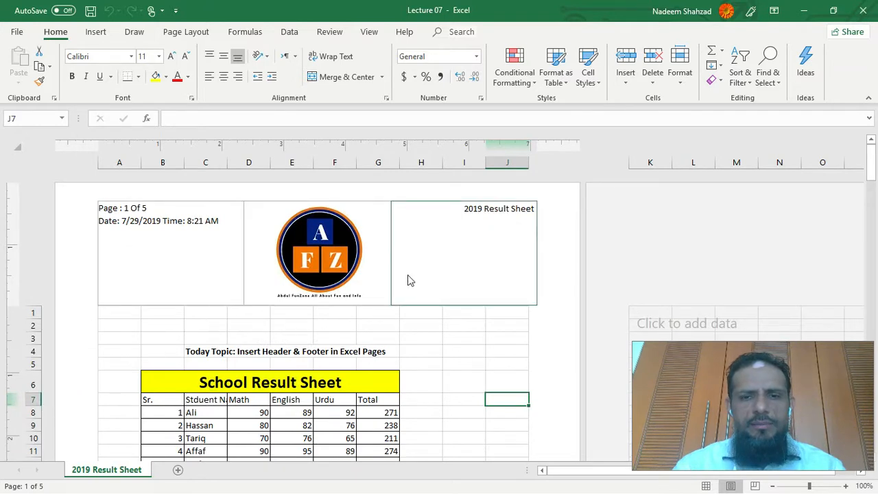
left_click(237, 260)
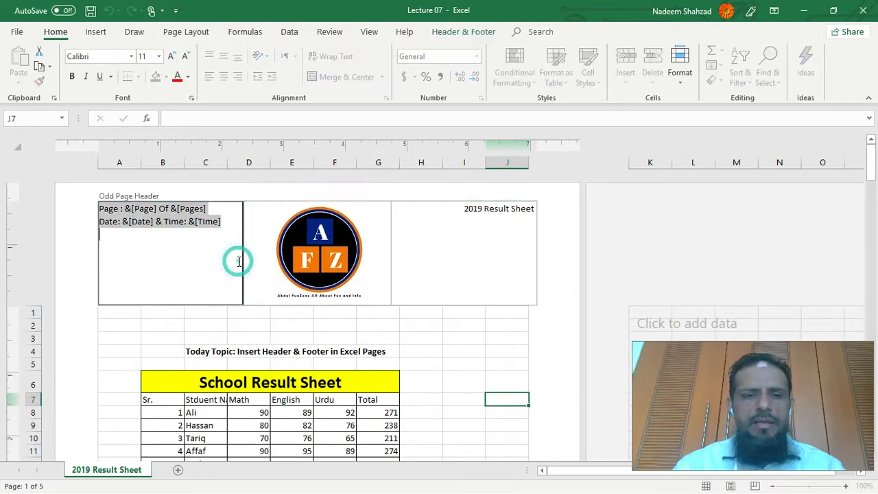
left_click(462, 34)
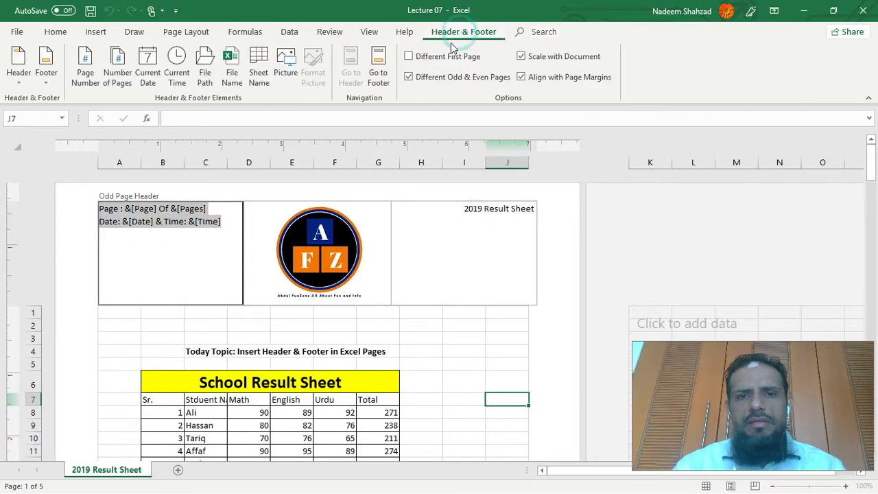
left_click(408, 77)
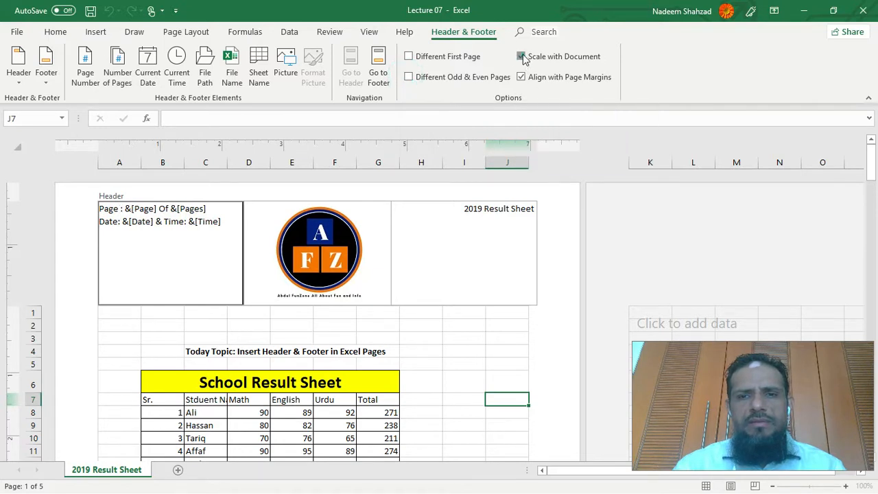
left_click(565, 266)
scroll(490, 340, "down", 15)
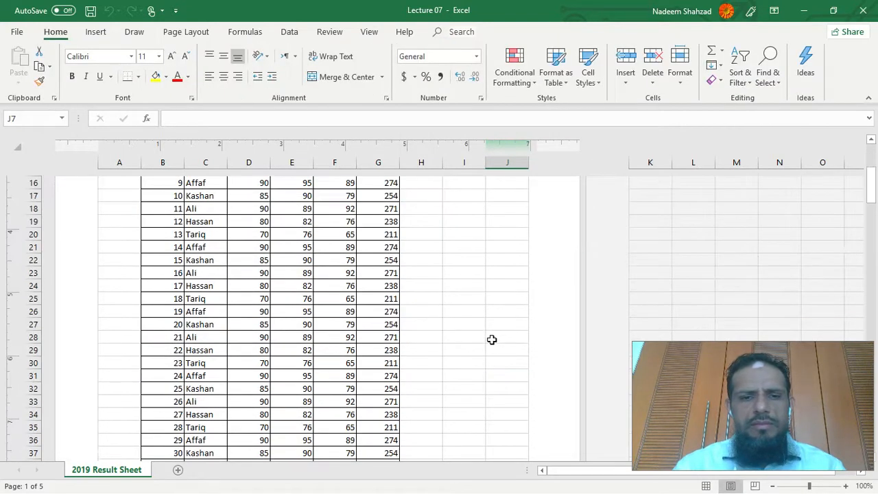
scroll(492, 340, "up", 6)
scroll(492, 340, "up", 8)
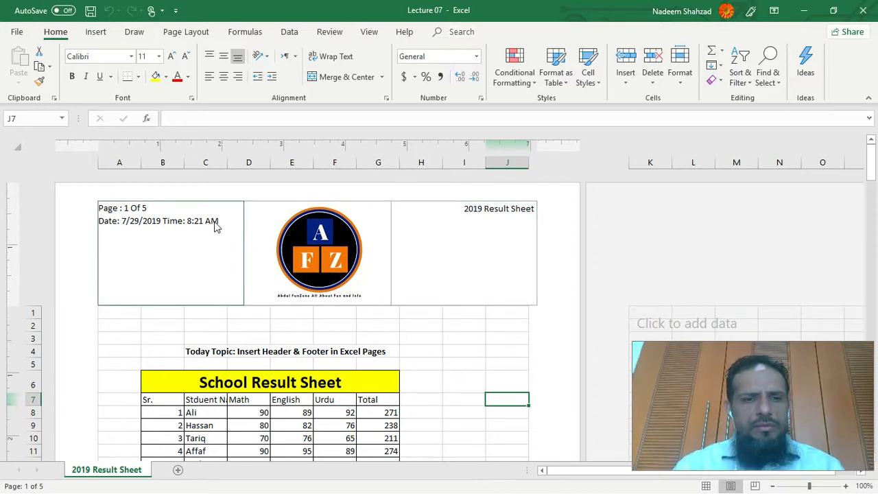
- Open the header section with the page, date and time codes for viewing, and return to the worksheet cells
left_click(187, 226)
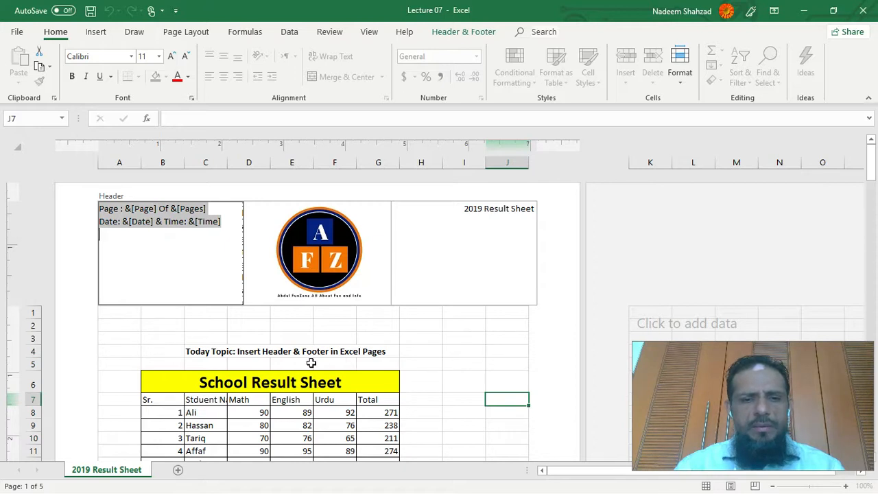
left_click(166, 313)
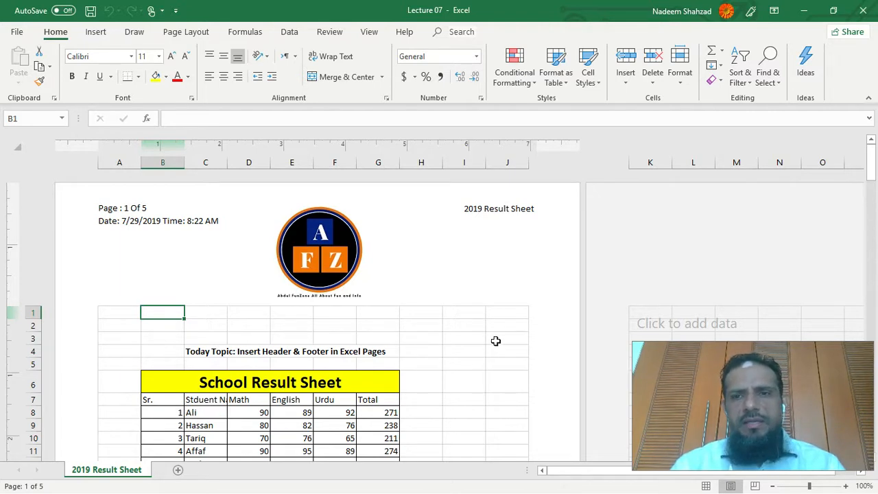
left_click(471, 325)
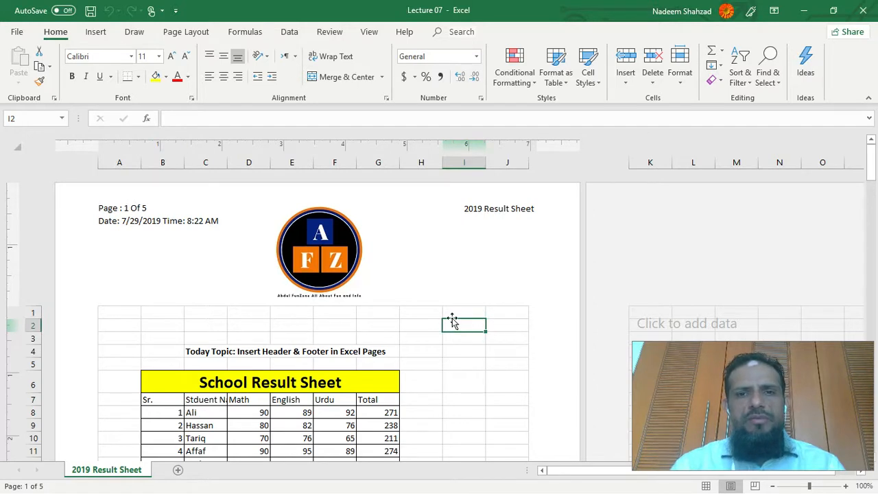